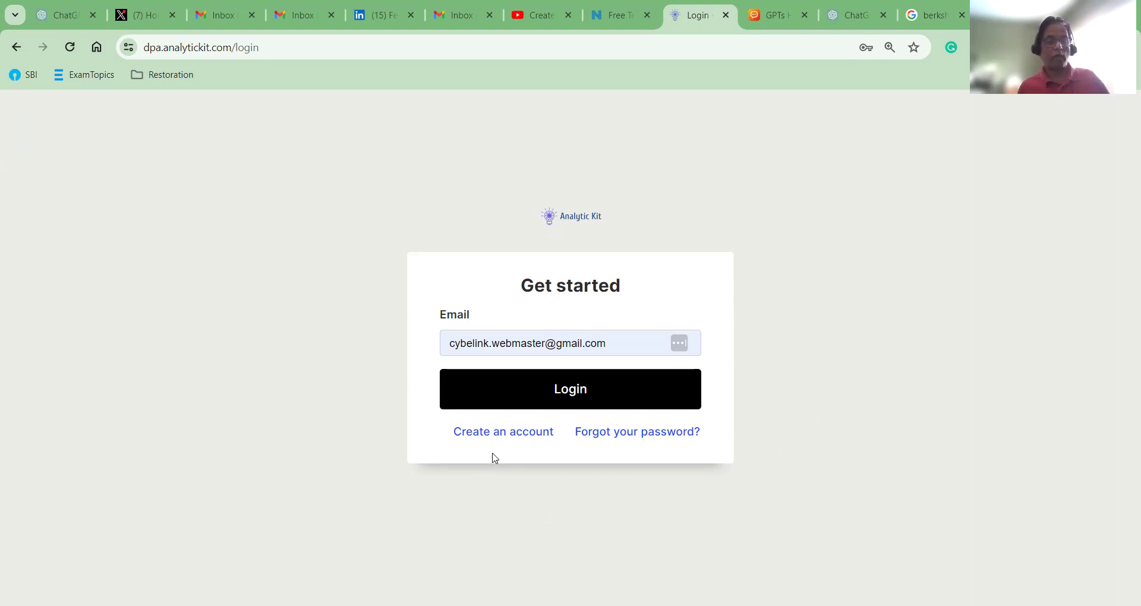
Log in to Analytic Kit with the prefilled account email and saved credentials.
click(562, 396)
click(563, 426)
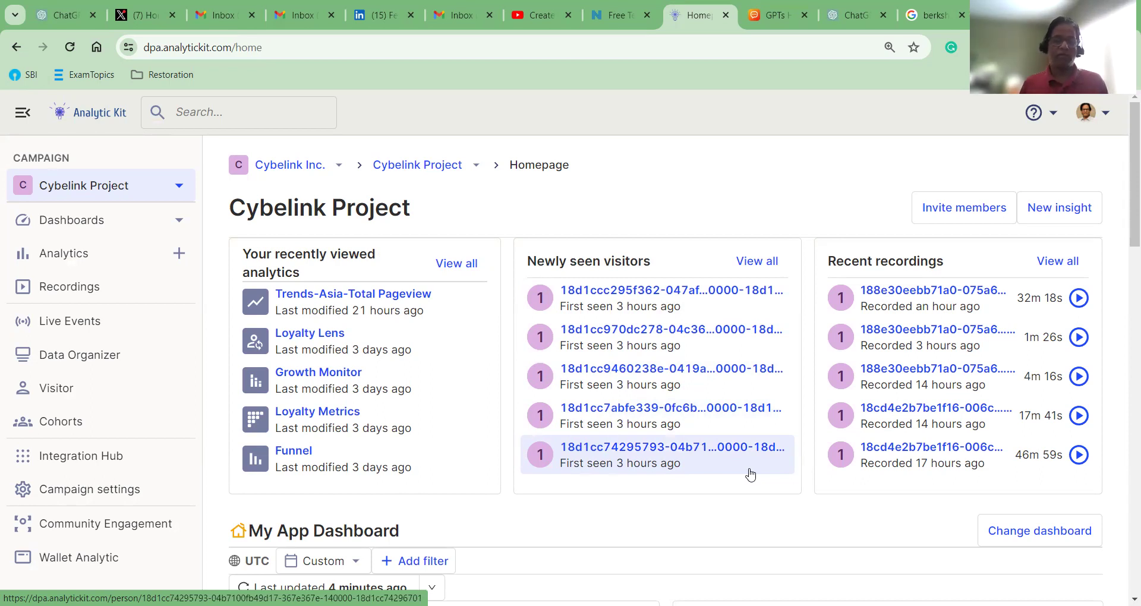
Examine the Cybelink Project homepage and the charts on My App Dashboard, from Funnel and Growth Monitor to Autocapture unique users and Trial.
scroll(749, 467, down, 4)
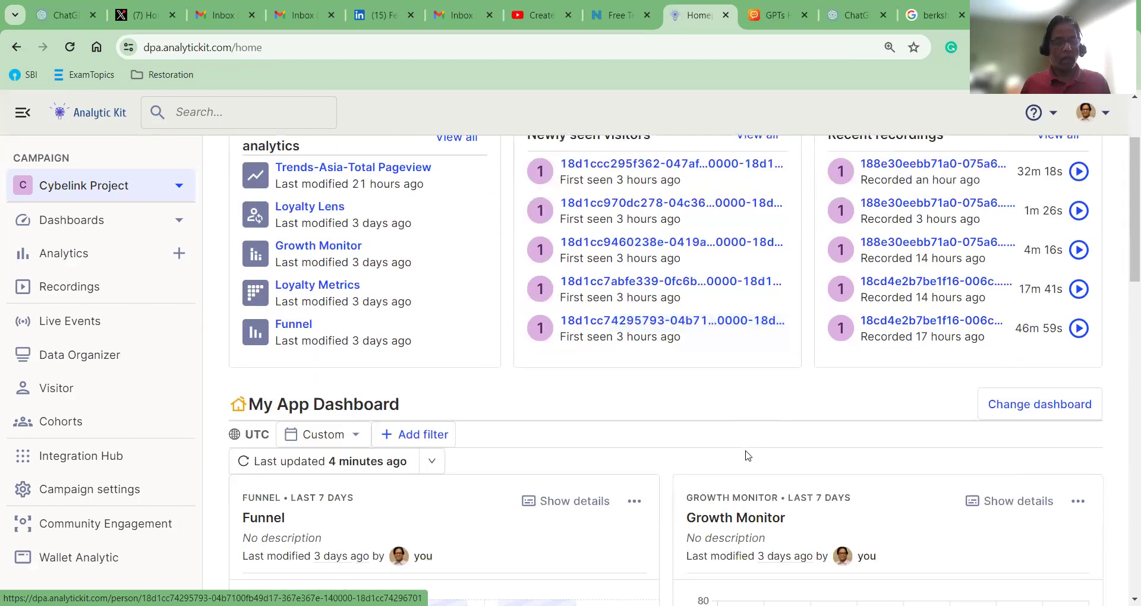
scroll(748, 455, down, 1)
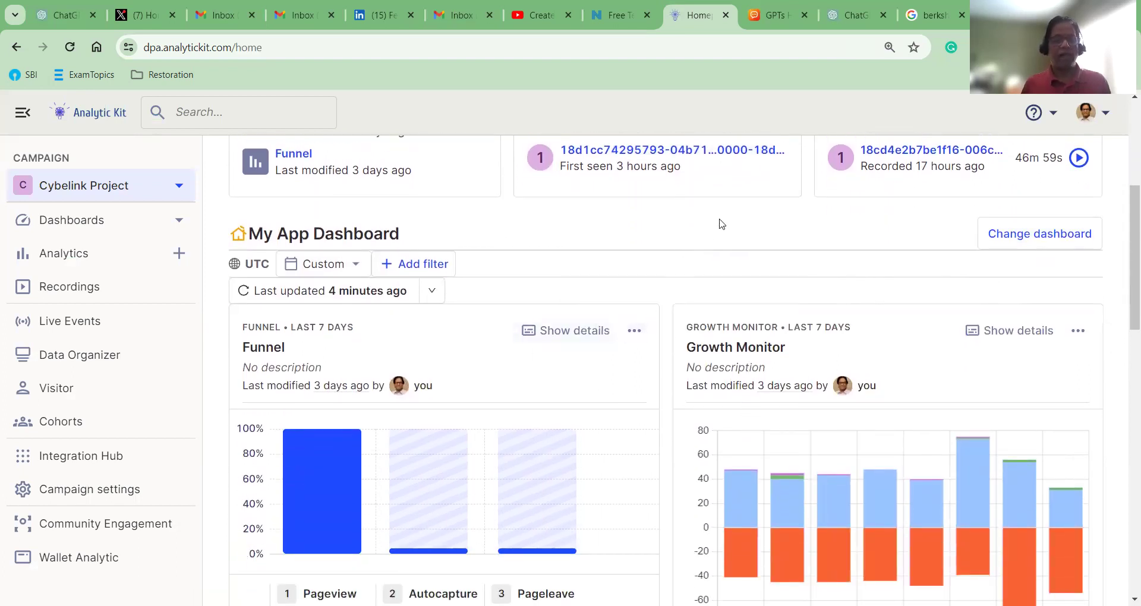
scroll(725, 218, down, 1)
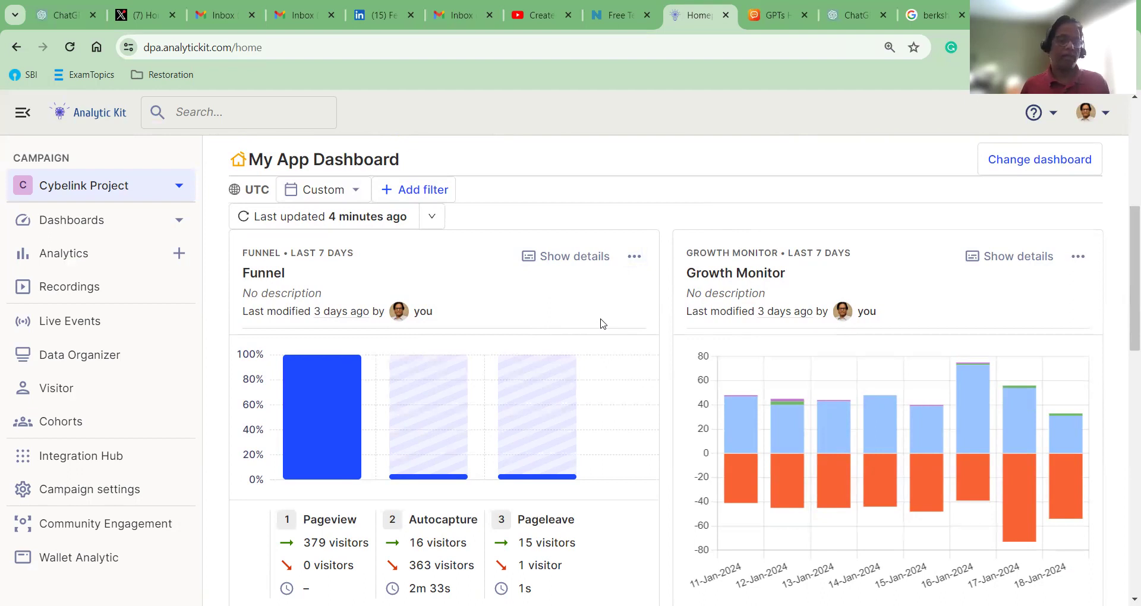
scroll(601, 324, down, 1)
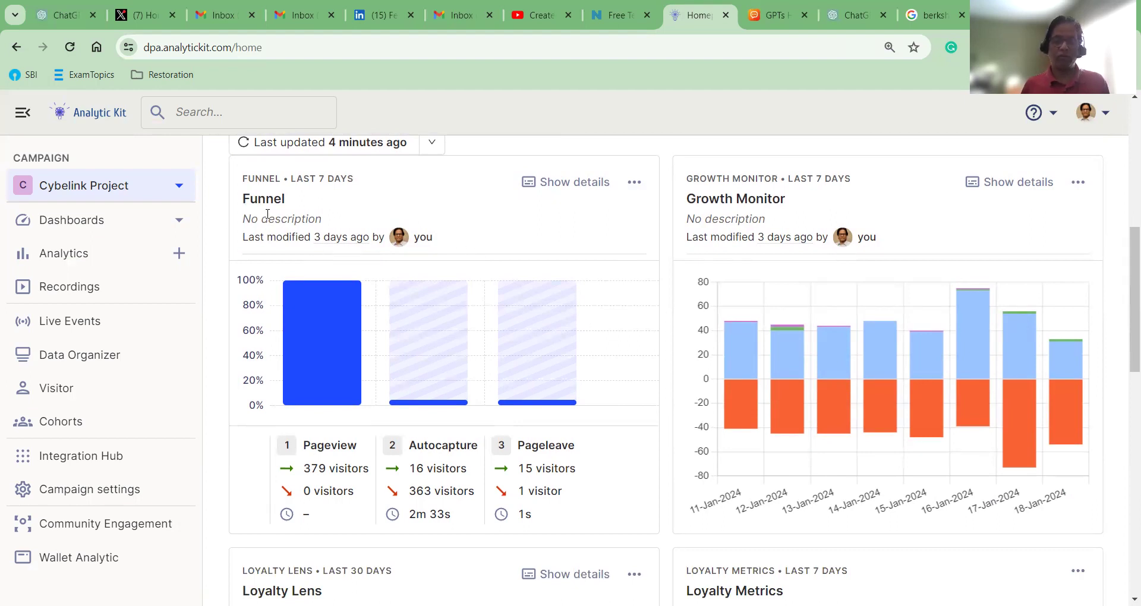
scroll(738, 232, down, 2)
scroll(739, 232, up, 3)
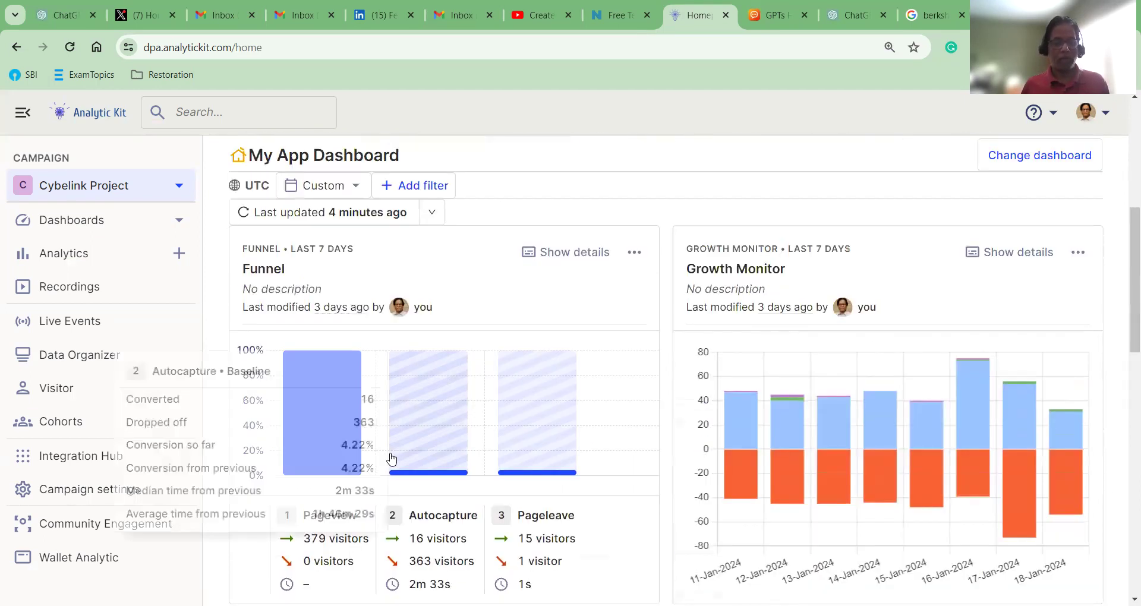
scroll(825, 333, down, 5)
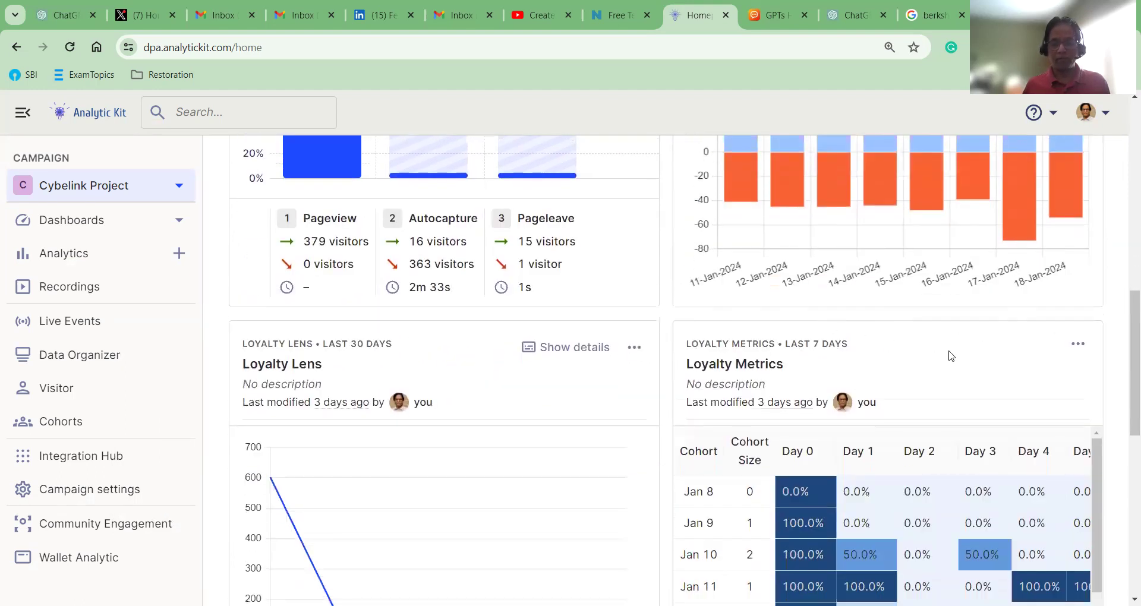
scroll(1042, 355, down, 7)
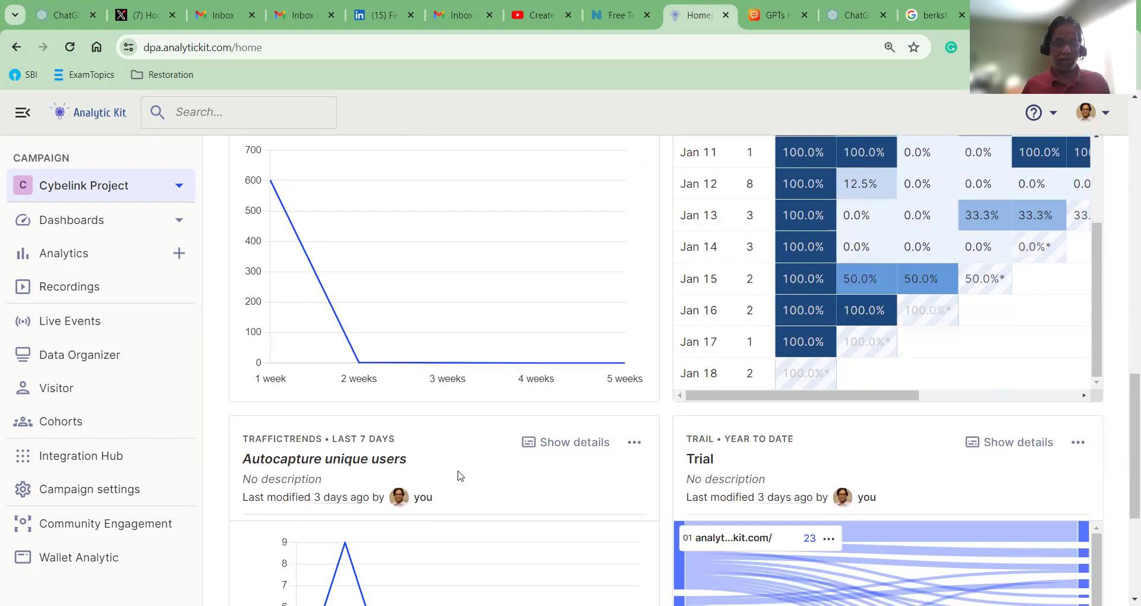
scroll(537, 479, down, 3)
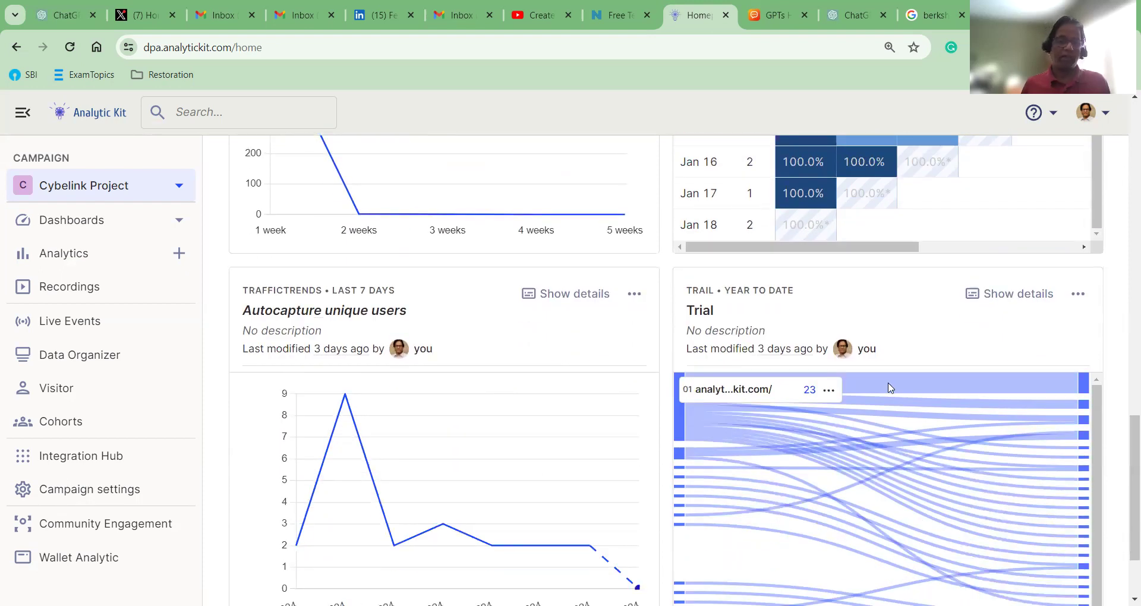
scroll(929, 434, down, 2)
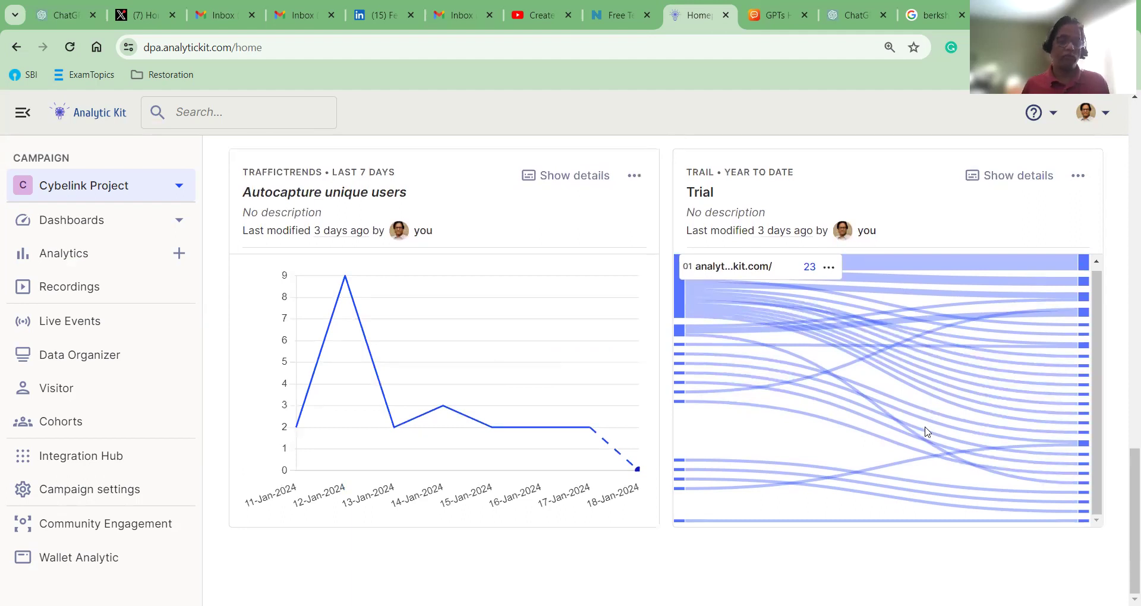
scroll(928, 432, up, 1)
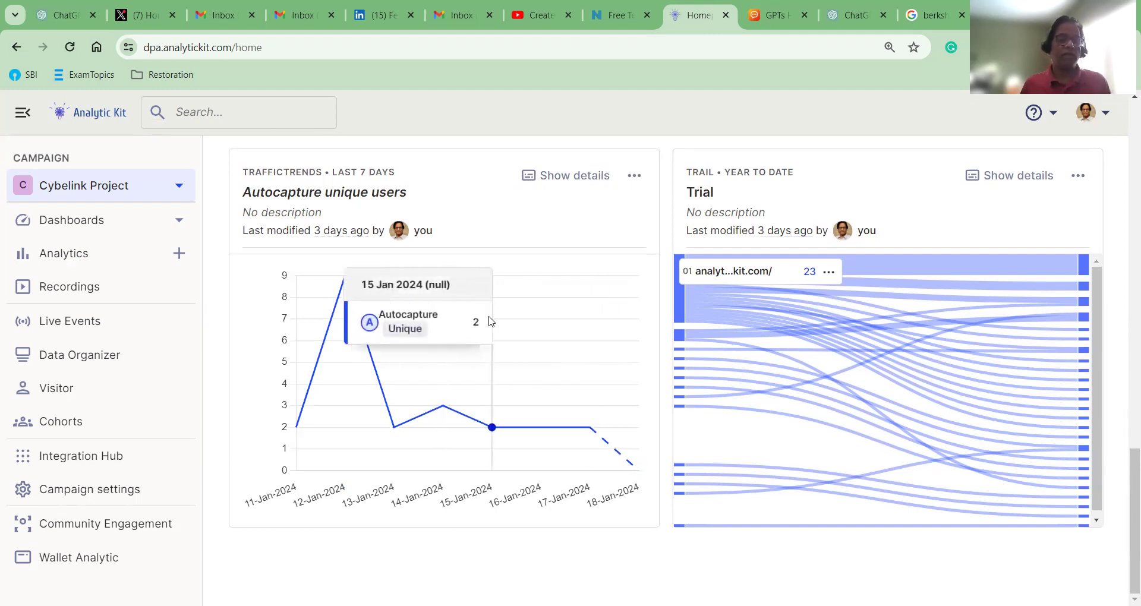
scroll(565, 297, up, 8)
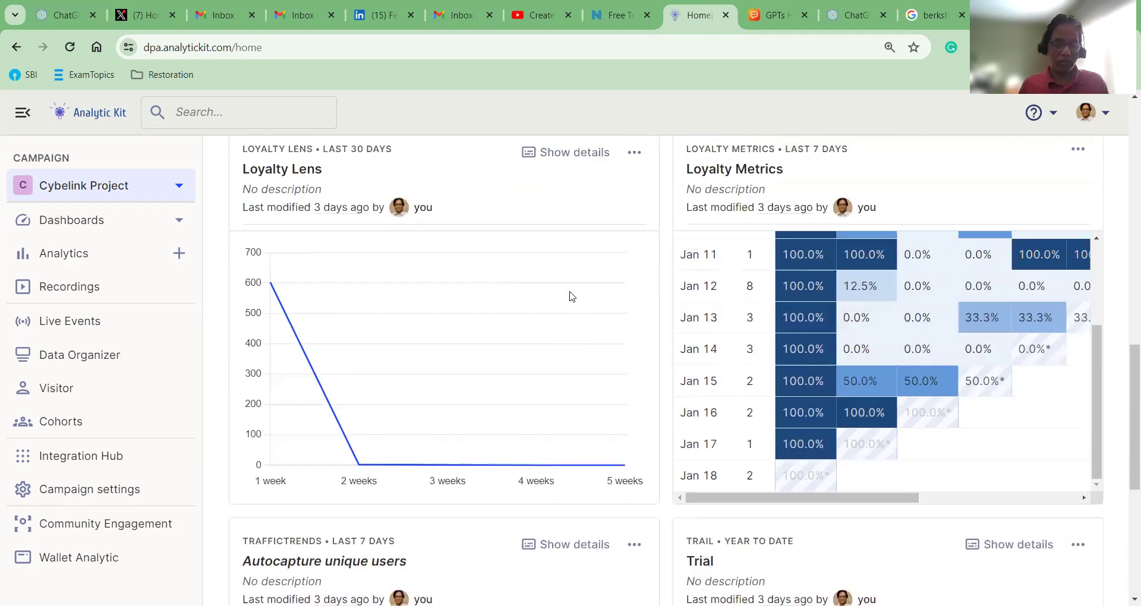
scroll(572, 296, up, 10)
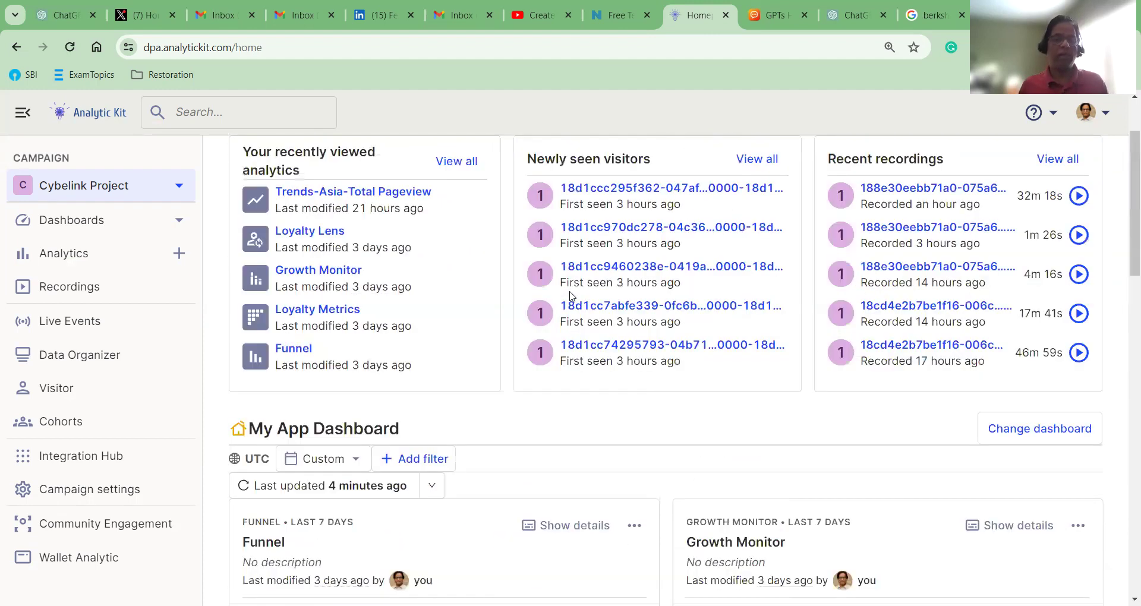
scroll(572, 296, up, 2)
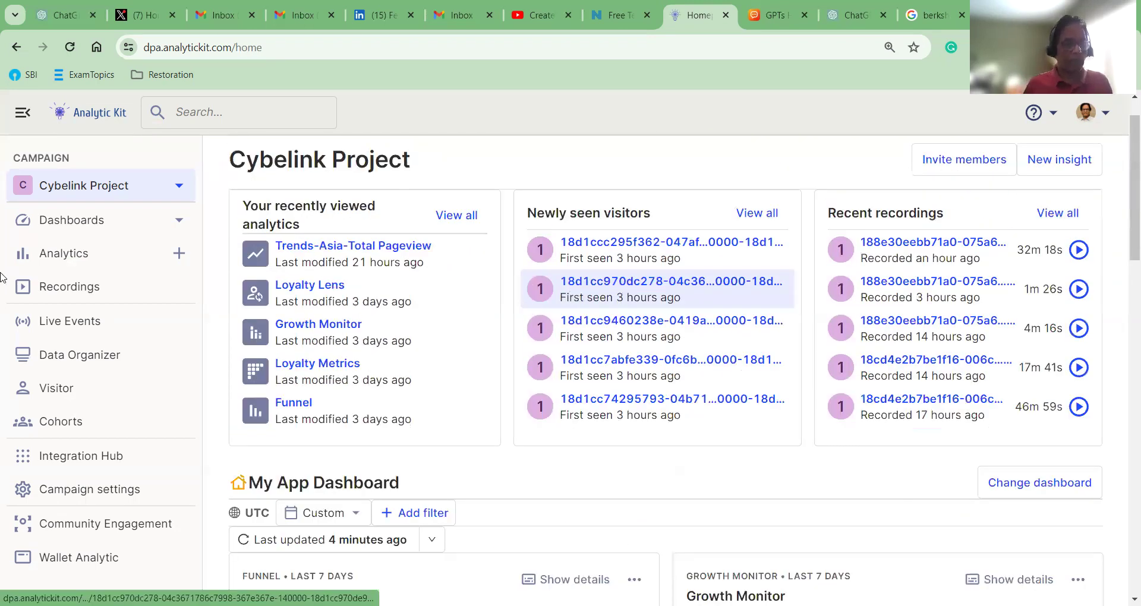
View the project's dashboards list and the New dashboard form, closing the form without creating a dashboard.
click(67, 231)
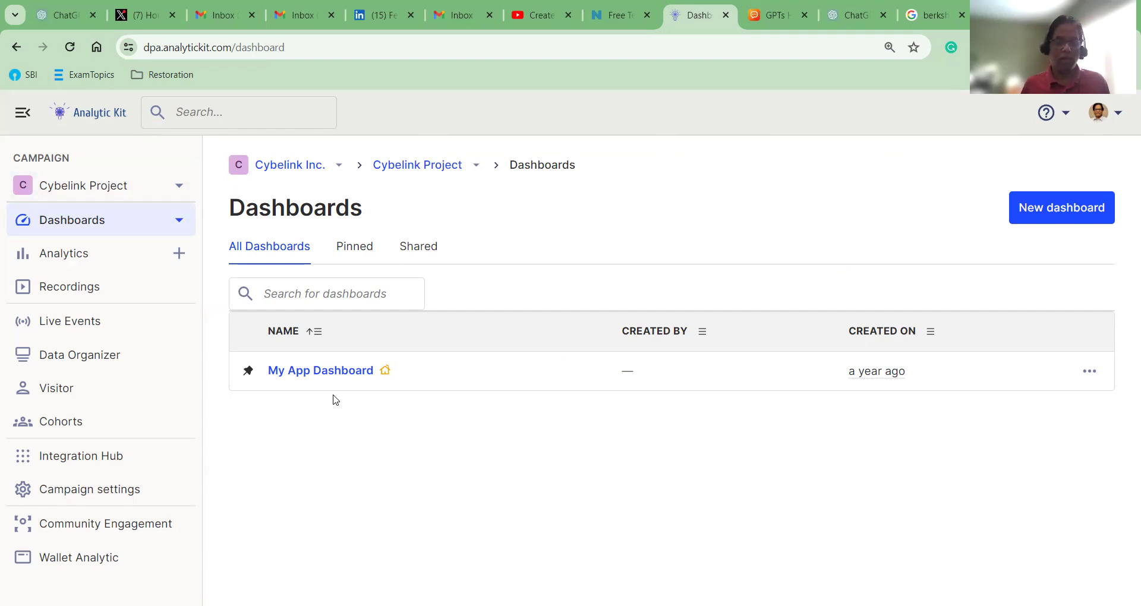
click(1046, 219)
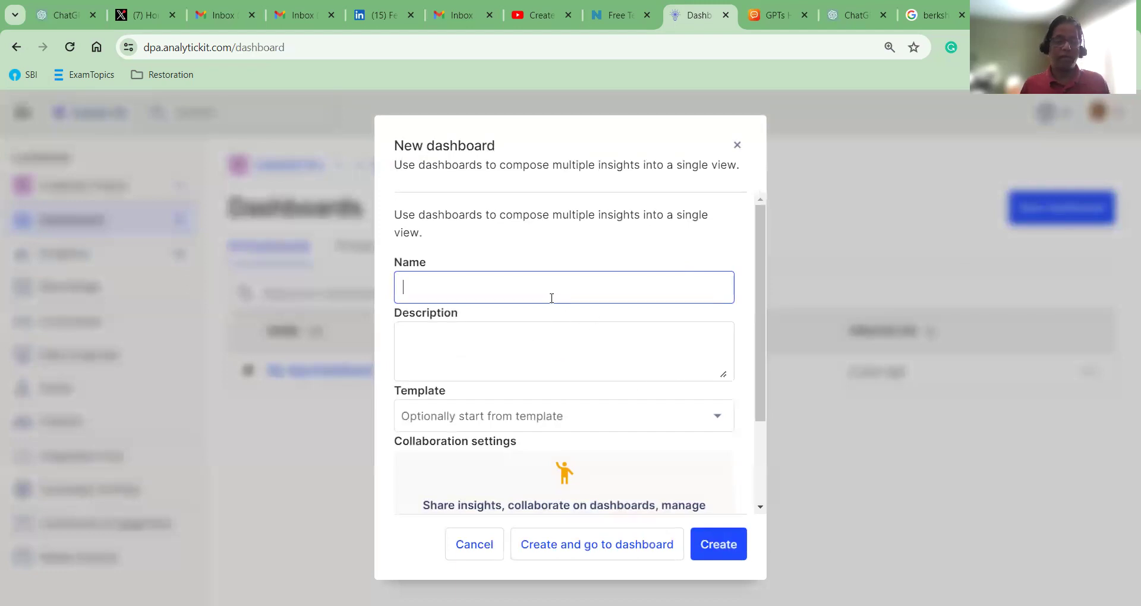
click(737, 145)
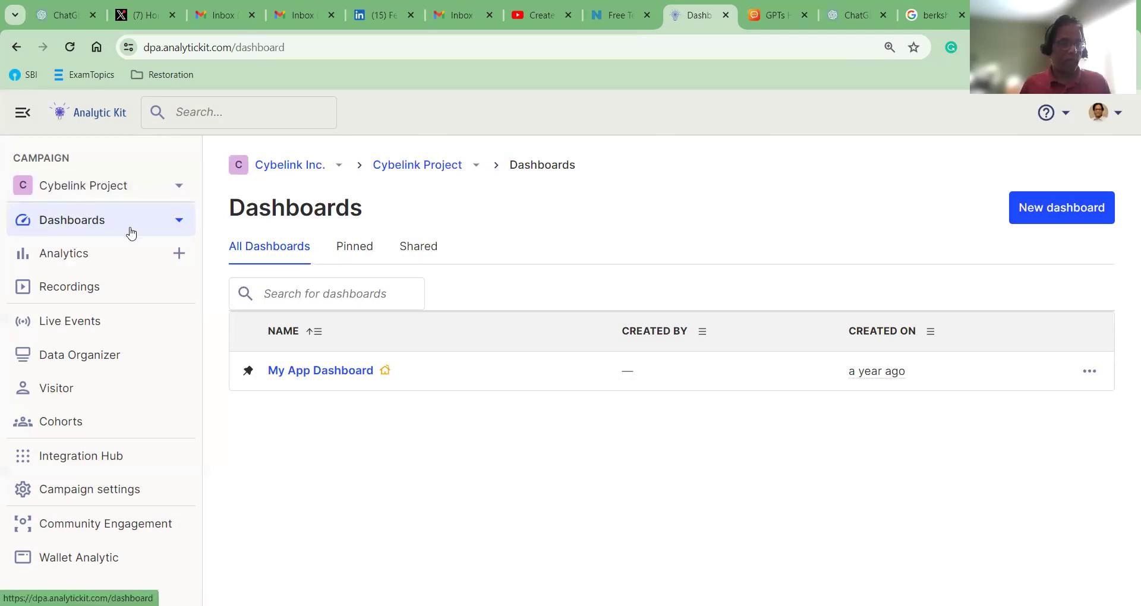
View the project's analytics list and show the types available for a new analytic.
click(68, 256)
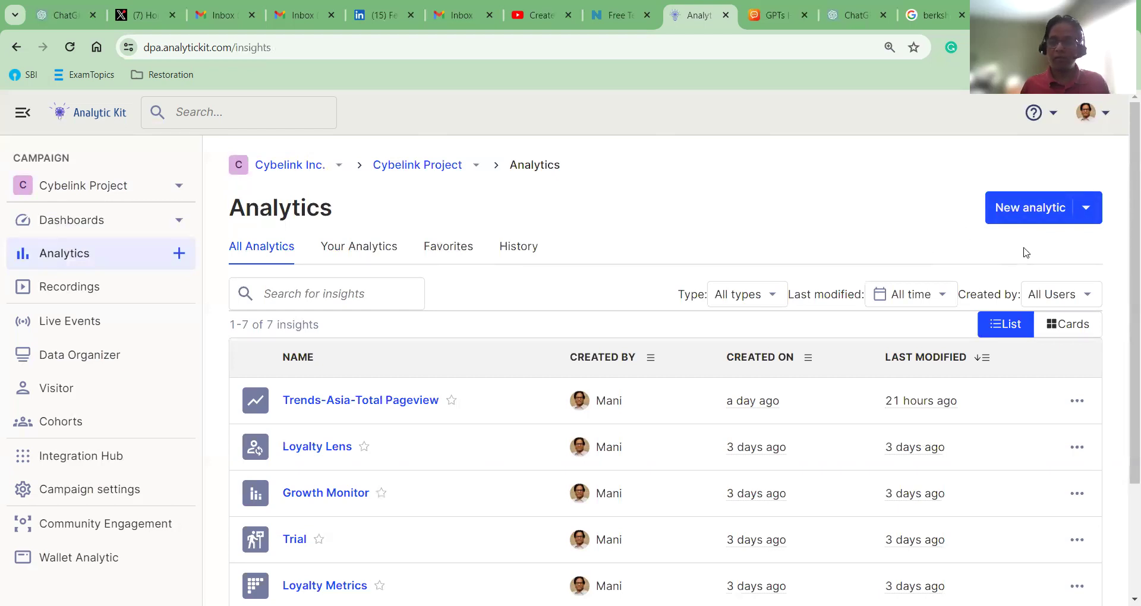
click(1087, 215)
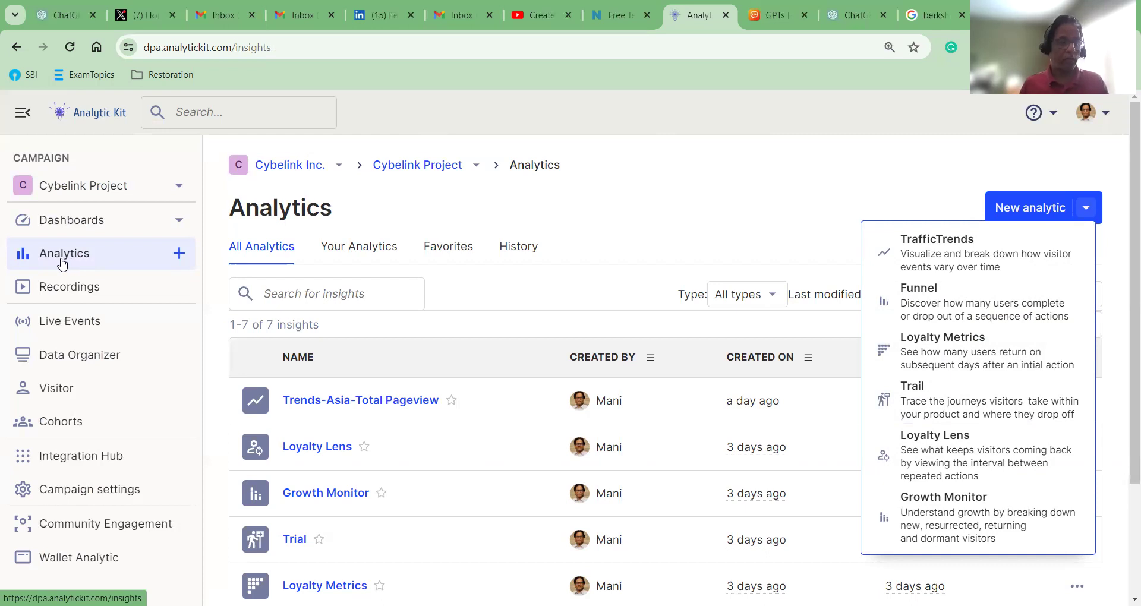
Open the session recording from Today 9:25 AM and set its playback speed to 16x.
click(71, 297)
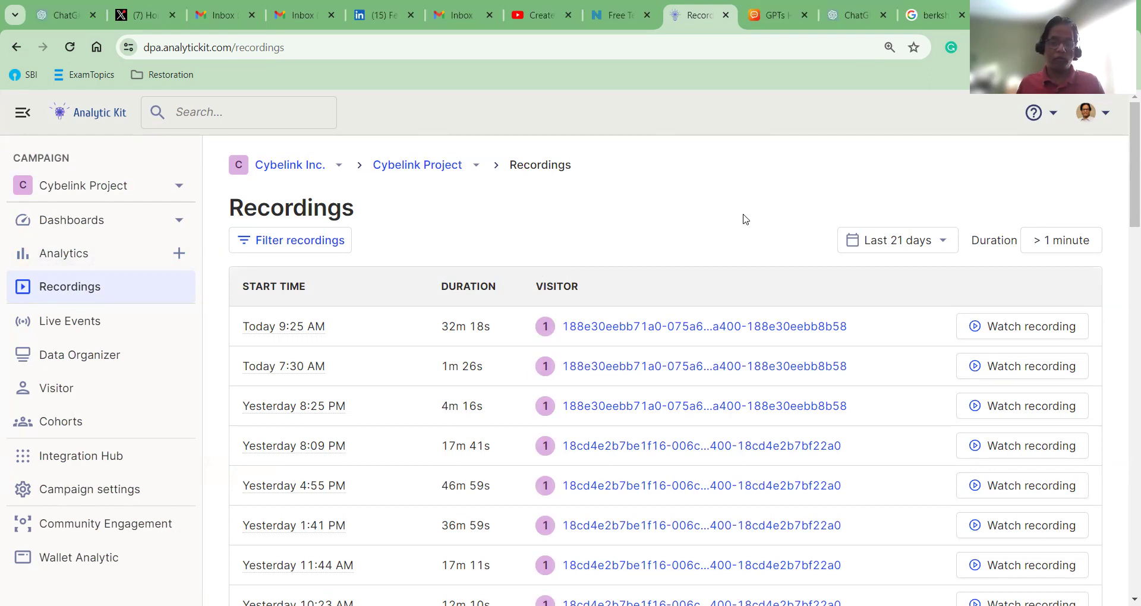
click(1002, 333)
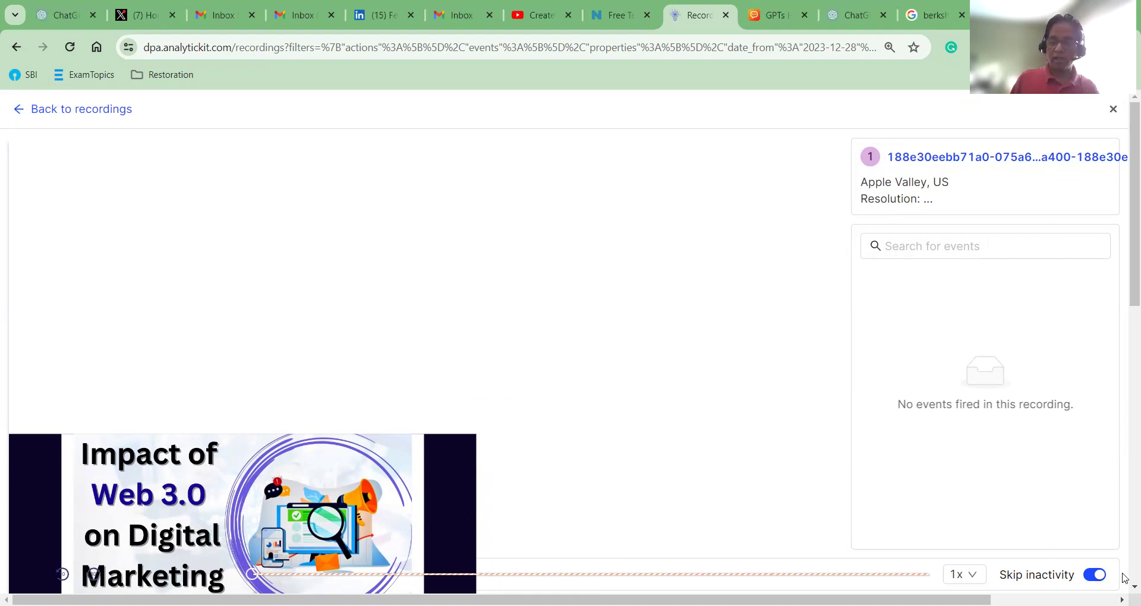
scroll(1010, 529, down, 3)
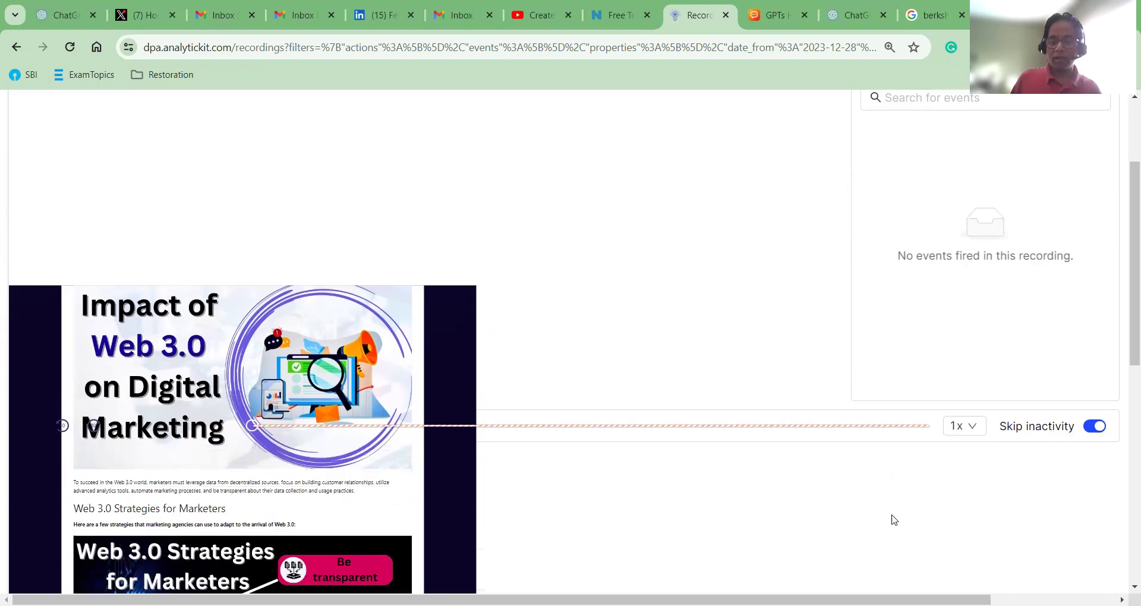
click(972, 436)
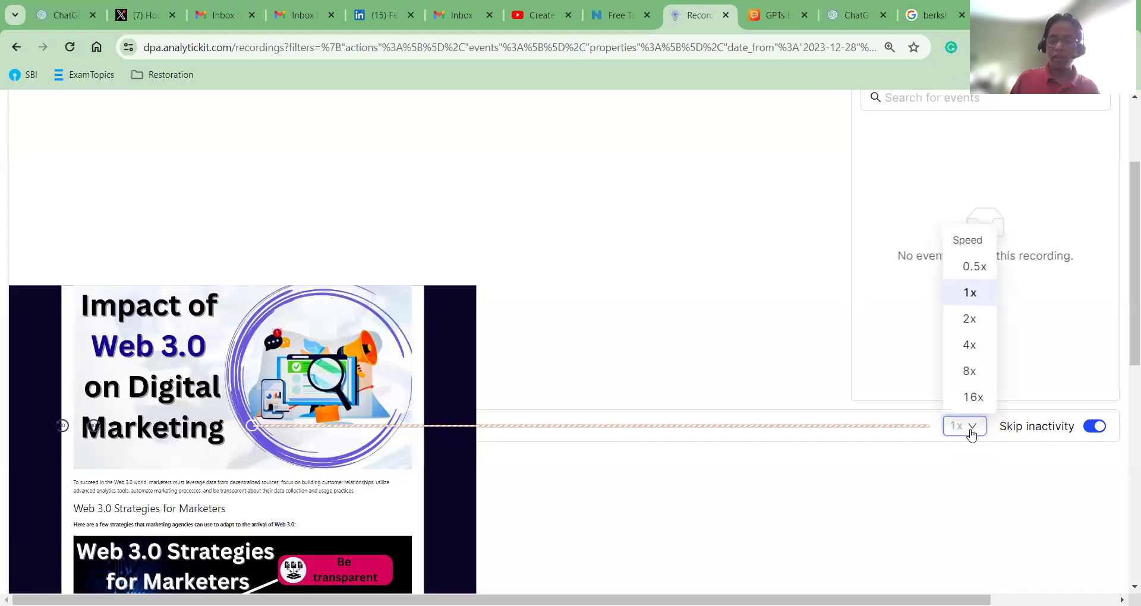
click(975, 399)
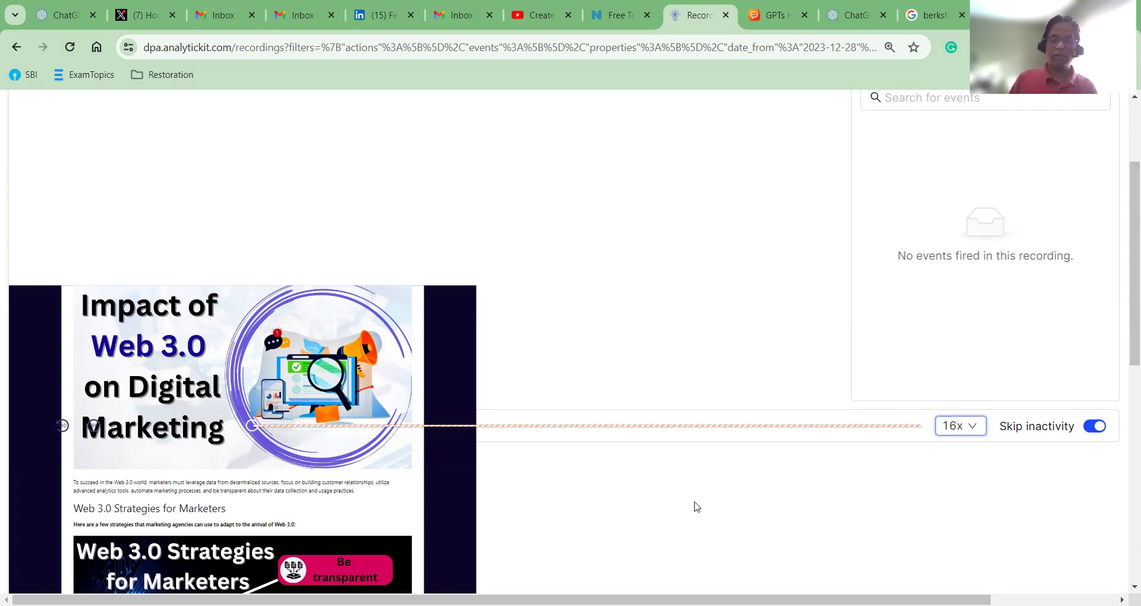
Examine the page captured in the Today 9:25 AM recording and return to the recordings list.
scroll(696, 506, up, 3)
scroll(696, 506, down, 10)
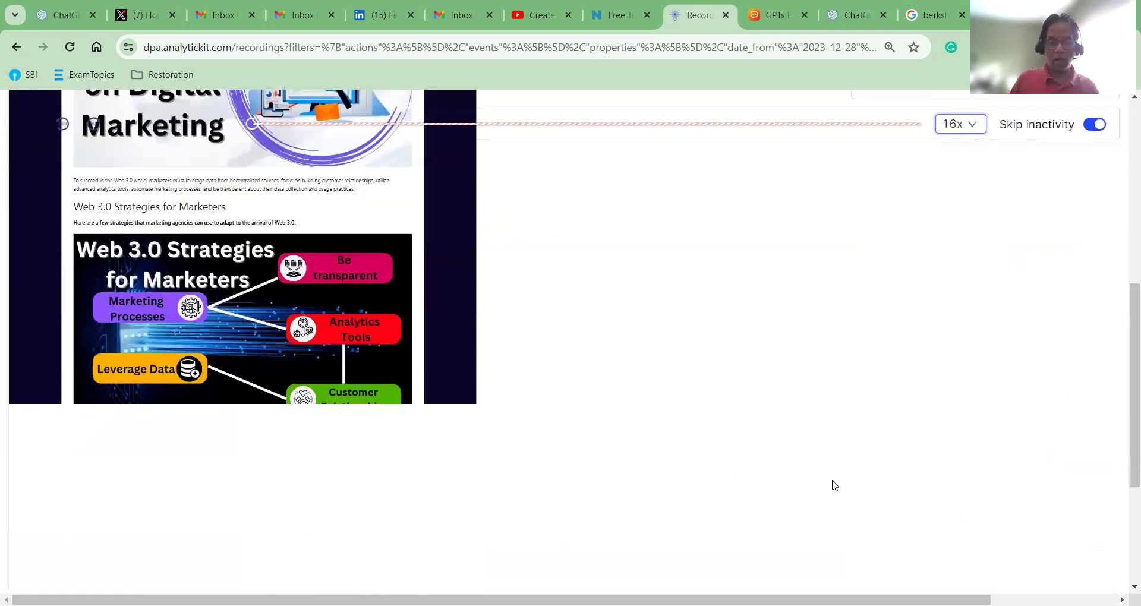
scroll(761, 441, up, 5)
scroll(761, 441, up, 6)
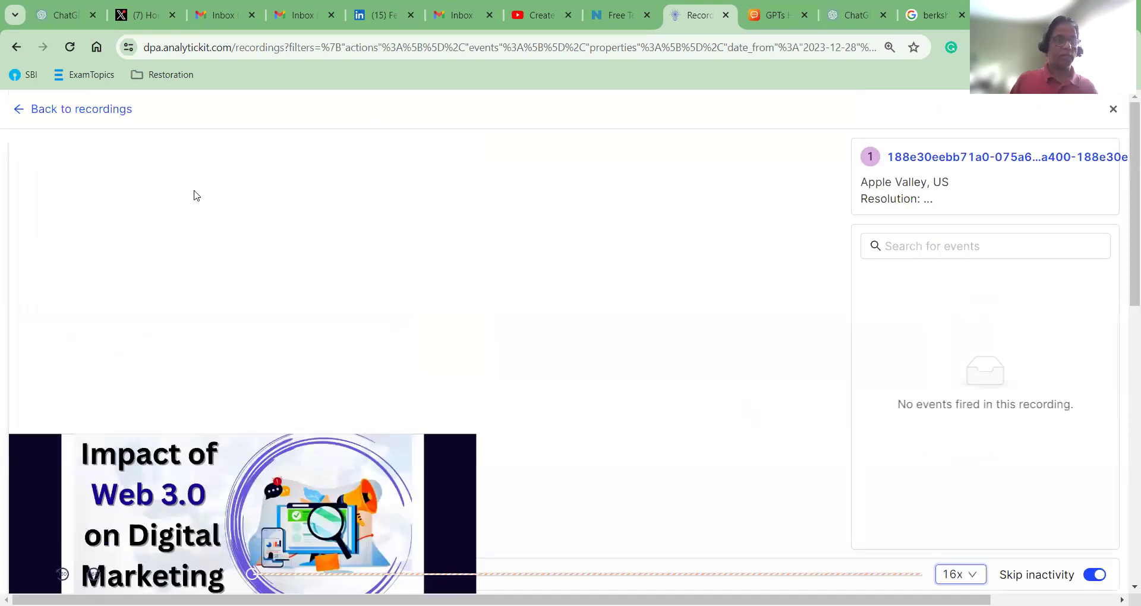
click(94, 117)
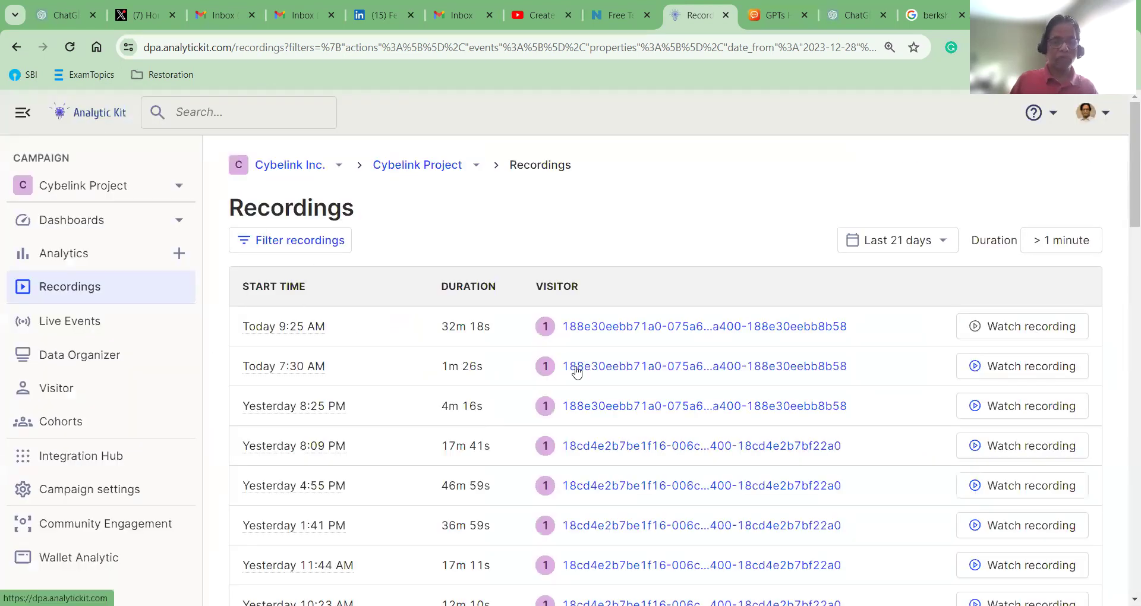
Watch the January 15, 2024 8:15 PM recording of the Trail page and return to the recordings list.
scroll(640, 408, down, 4)
scroll(639, 407, down, 5)
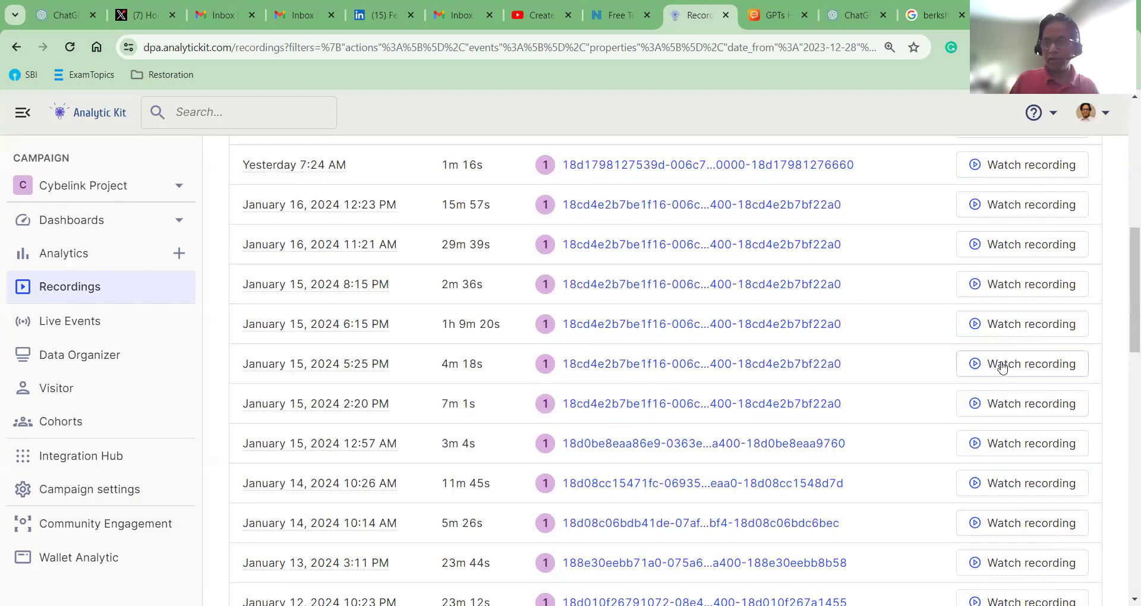
click(1003, 291)
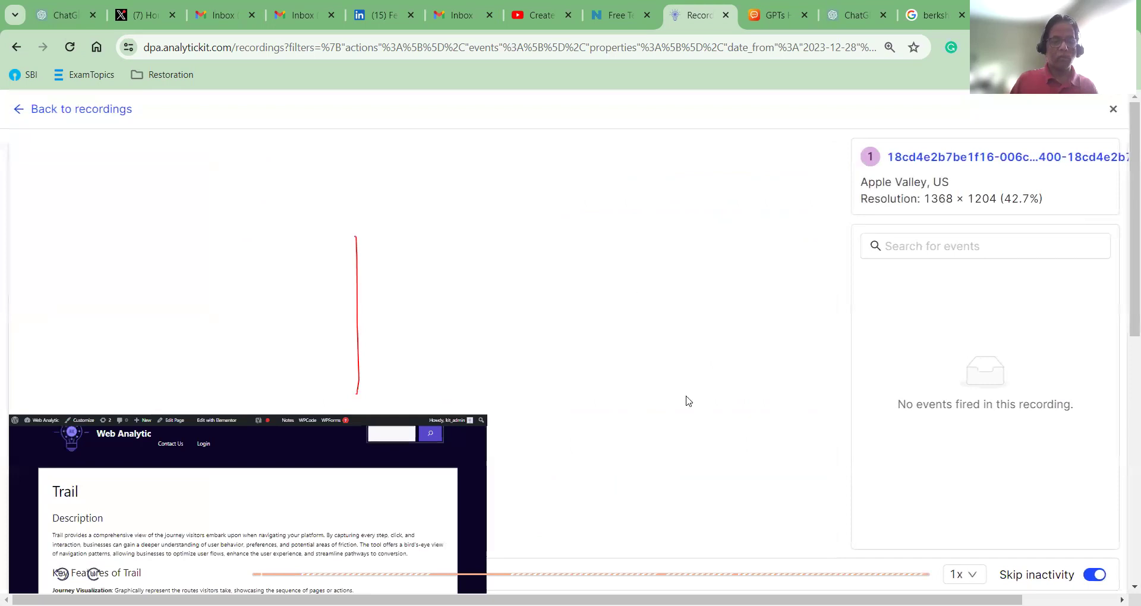
scroll(781, 403, down, 1)
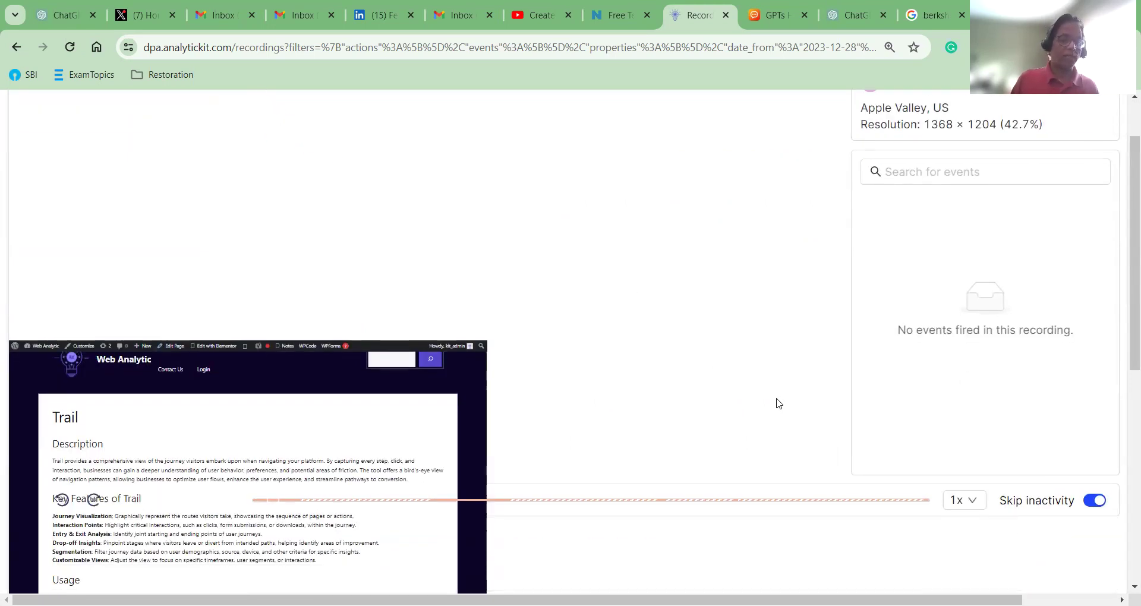
scroll(781, 404, down, 2)
scroll(780, 404, down, 2)
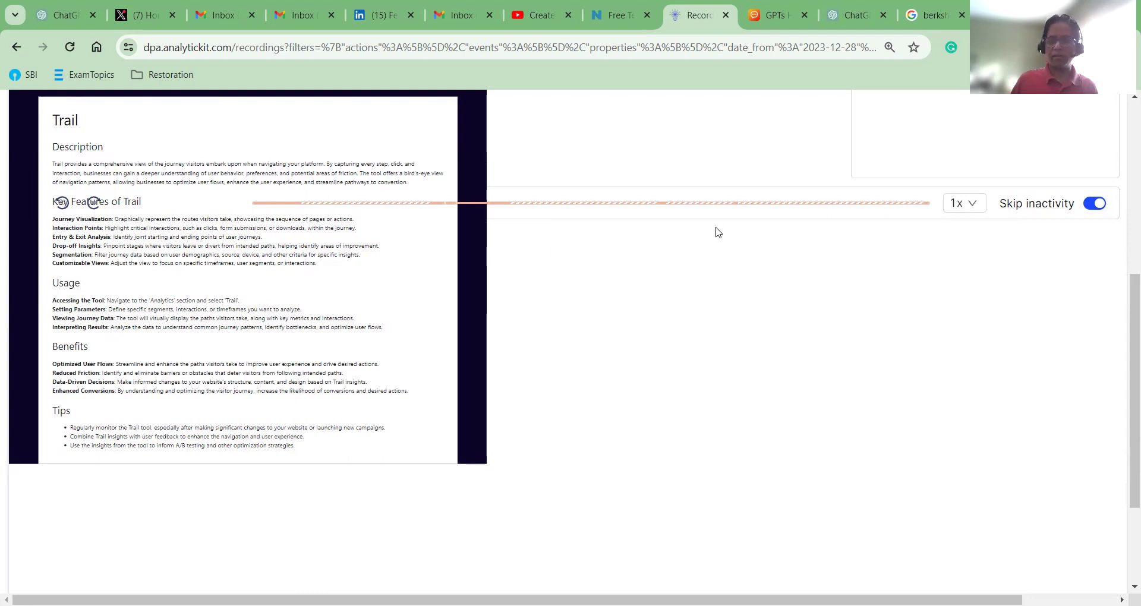
scroll(890, 264, up, 1)
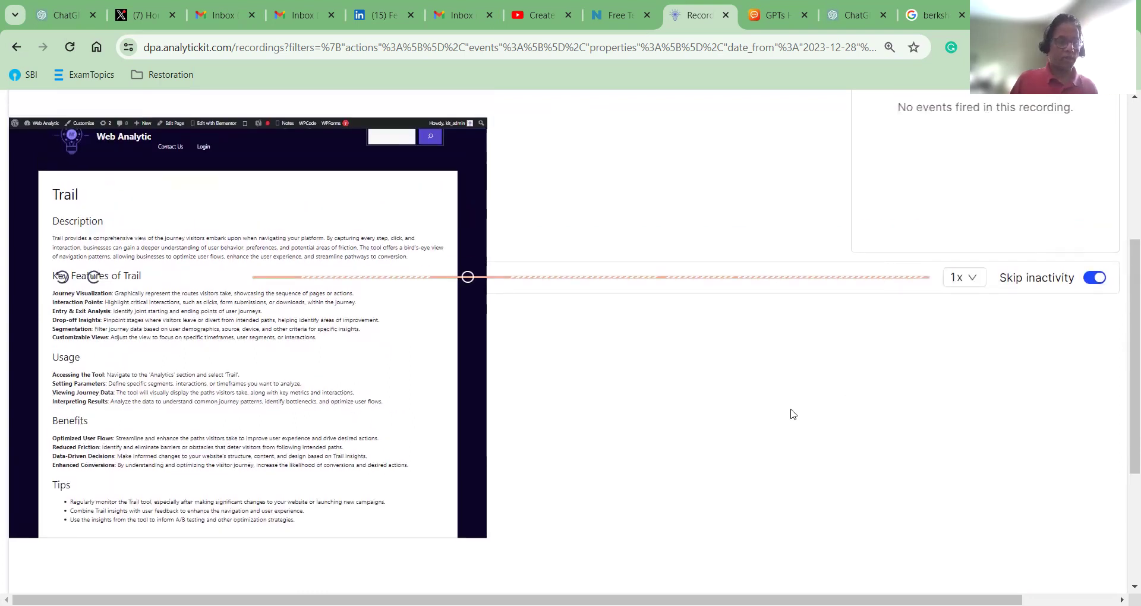
scroll(797, 411, up, 4)
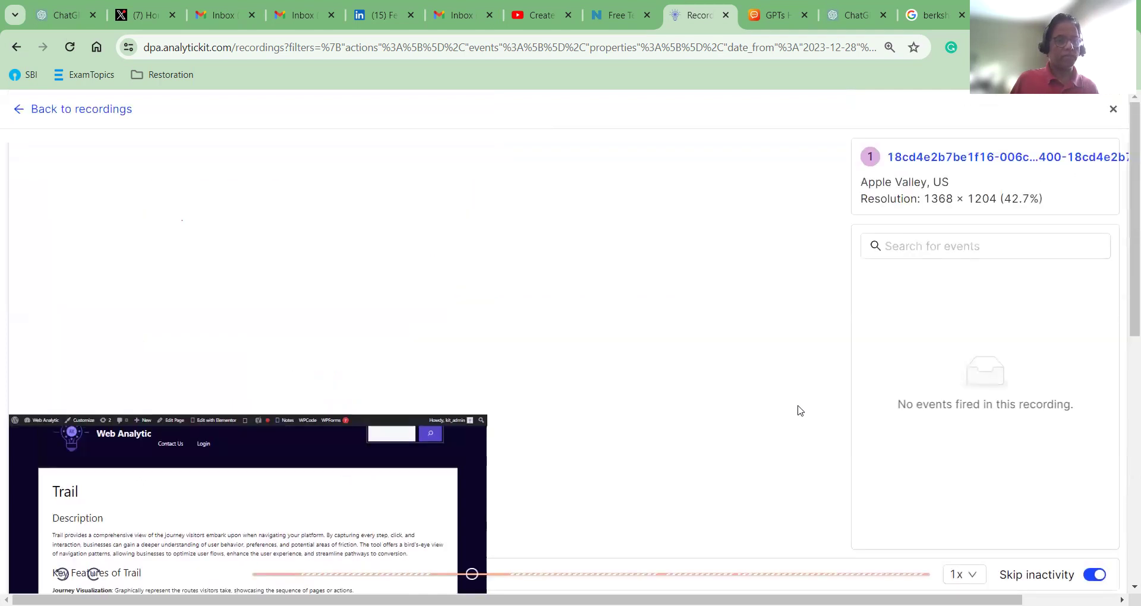
click(82, 110)
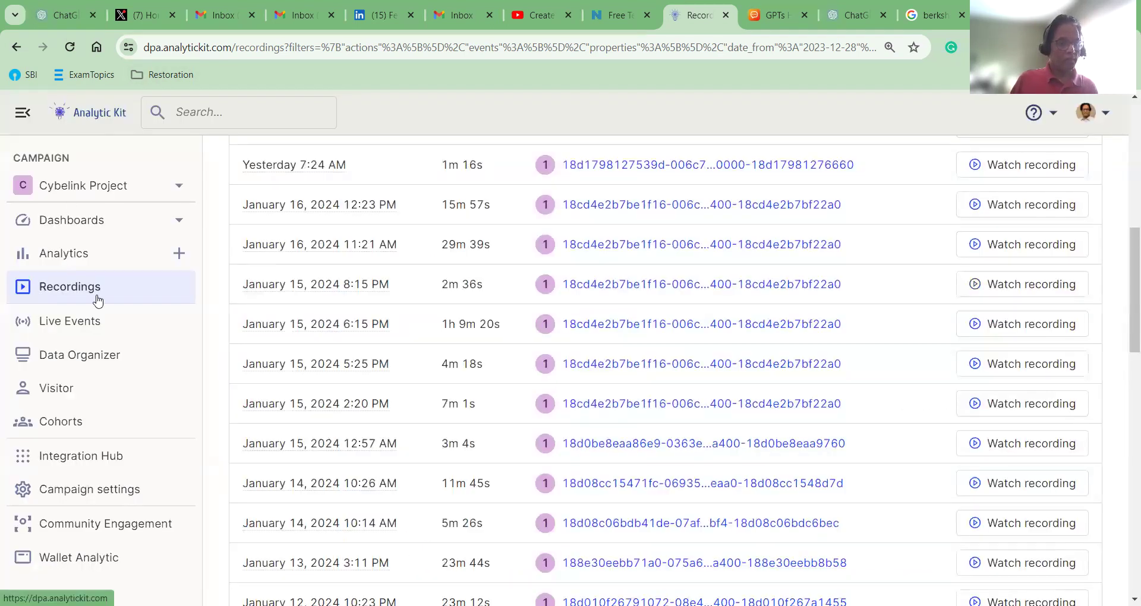
Open the project's Live Events page.
click(73, 325)
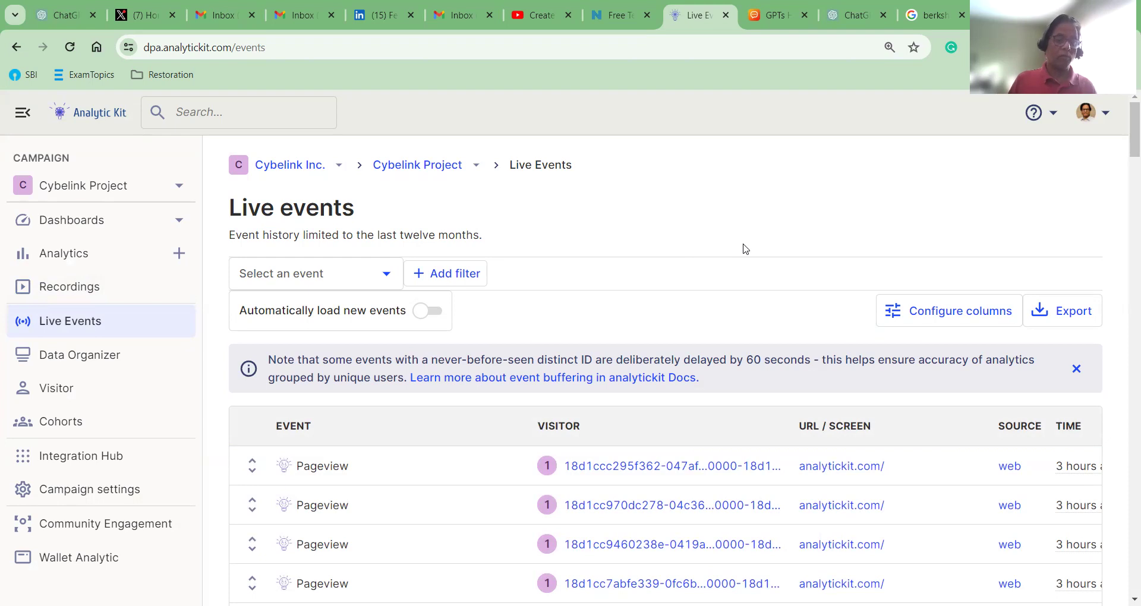
Turn on automatic loading of new events for the live events list.
click(434, 321)
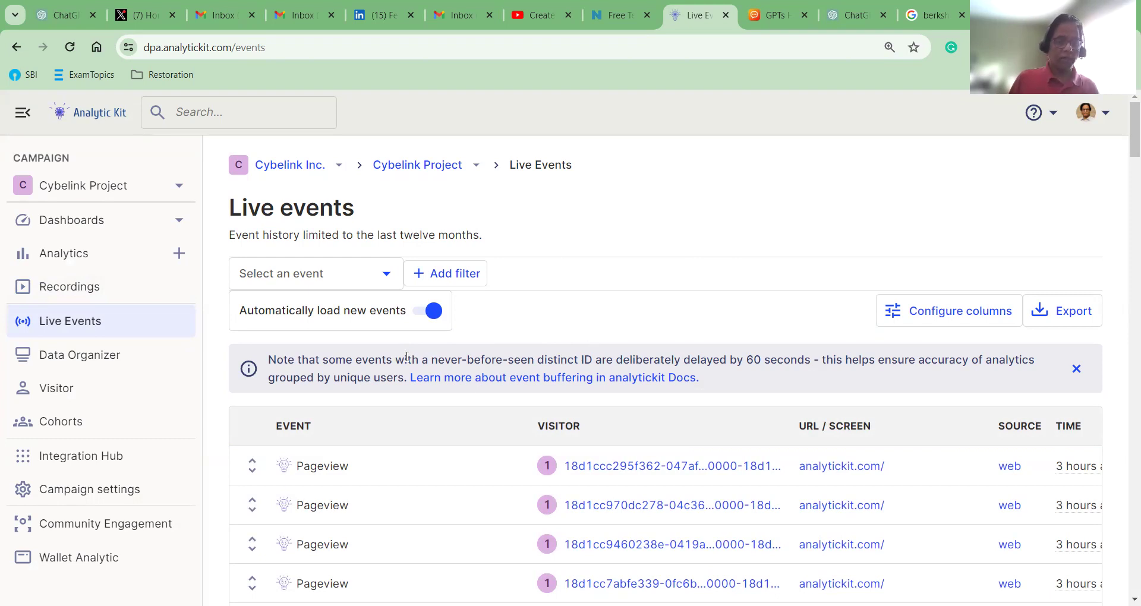
scroll(586, 408, down, 2)
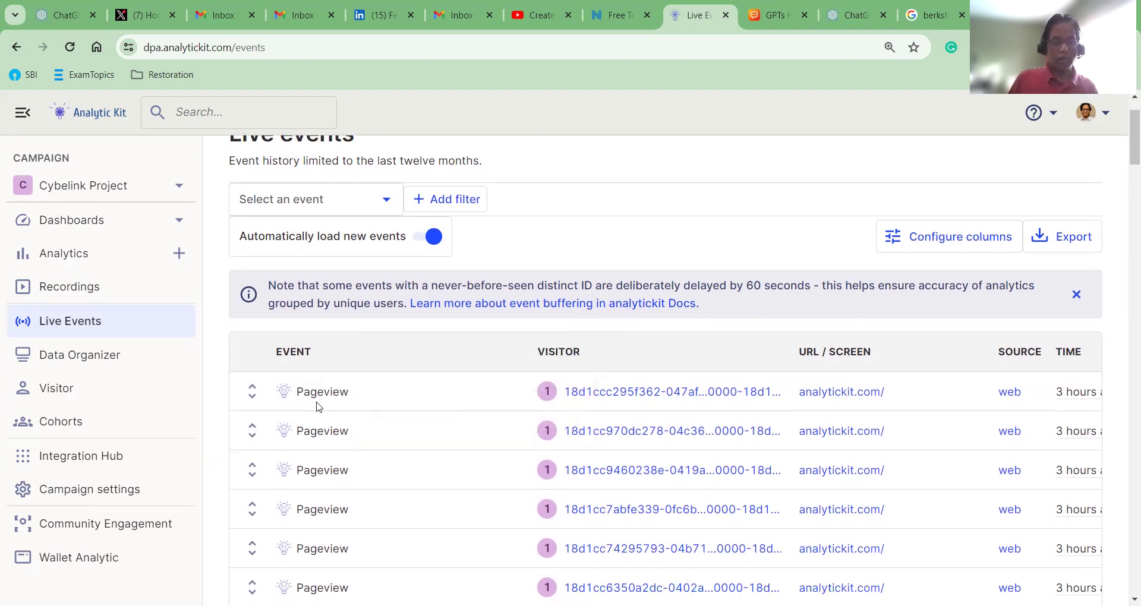
Expand the first Pageview event in the live events list, examine all its properties, and collapse it again.
mouse_move(321, 405)
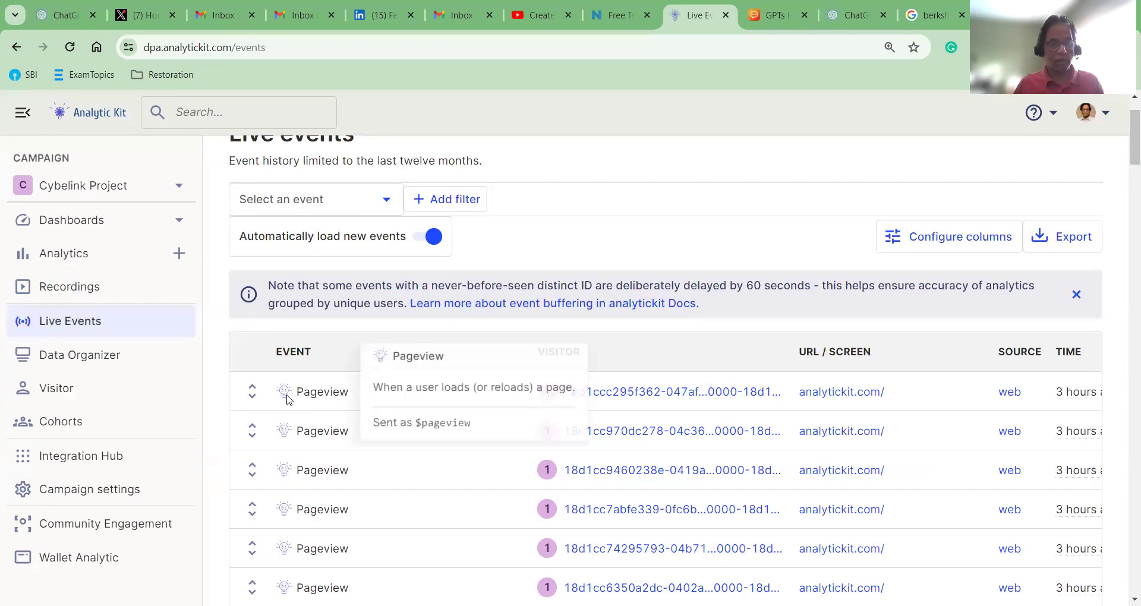
click(252, 393)
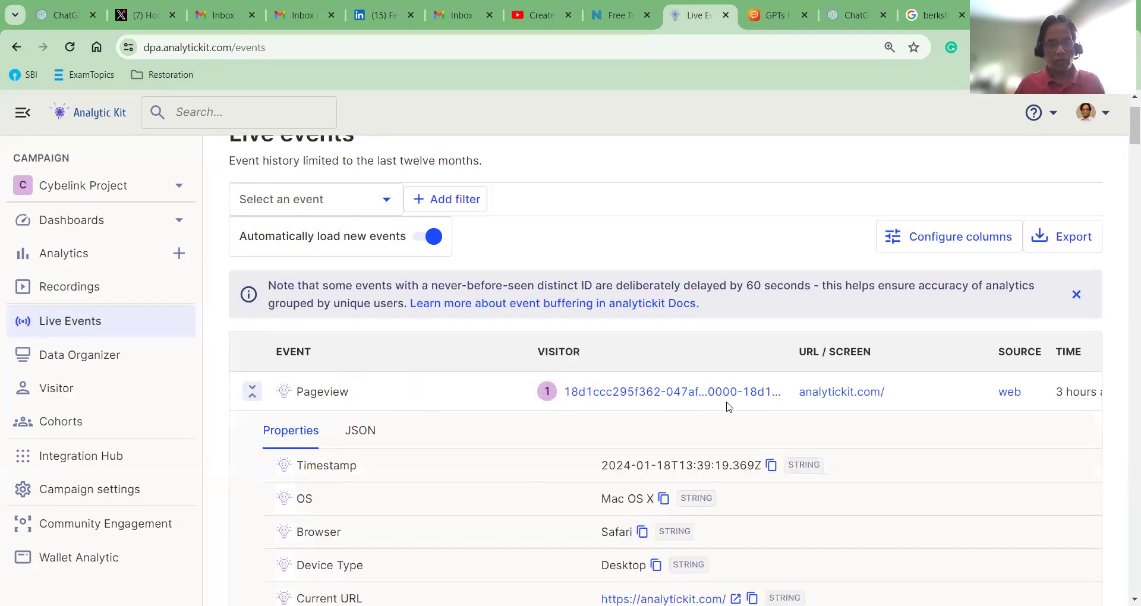
scroll(853, 444, down, 1)
scroll(853, 444, down, 1)
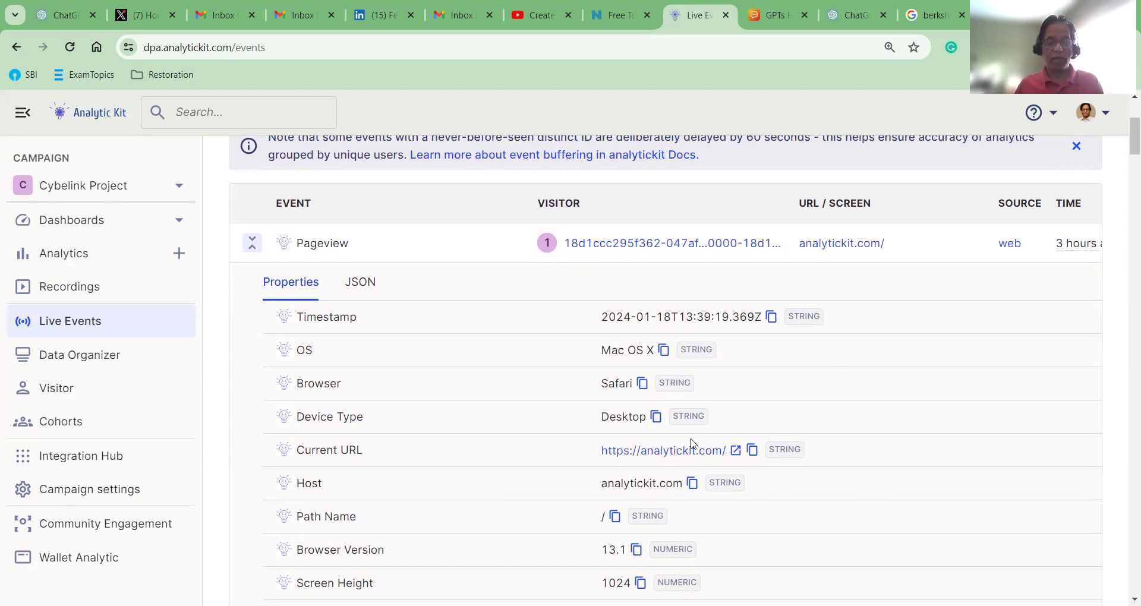
mouse_move(333, 459)
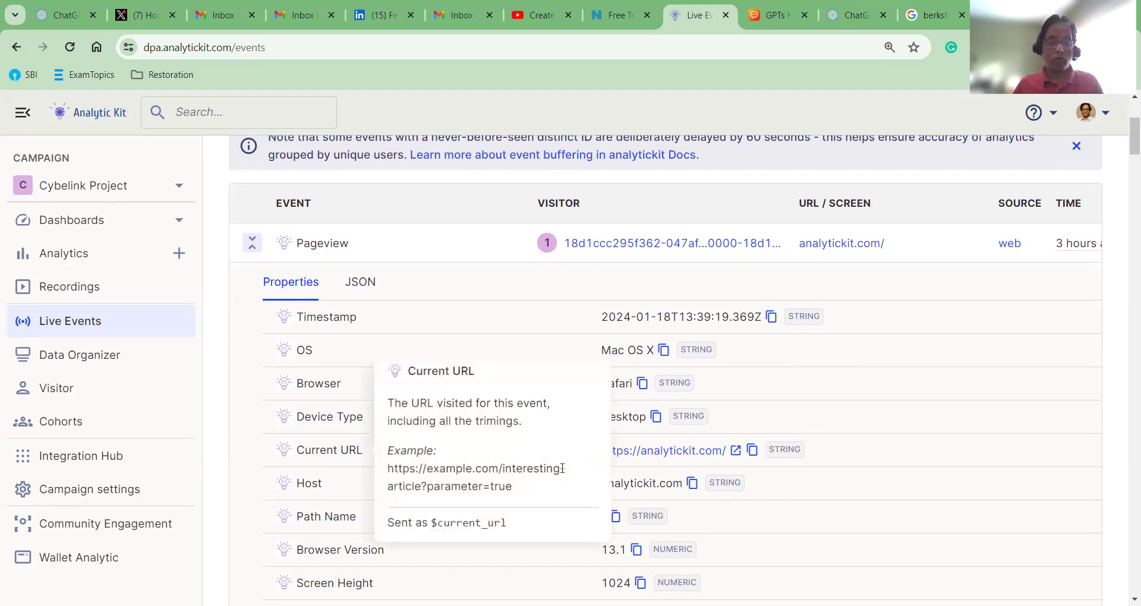
scroll(934, 462, down, 3)
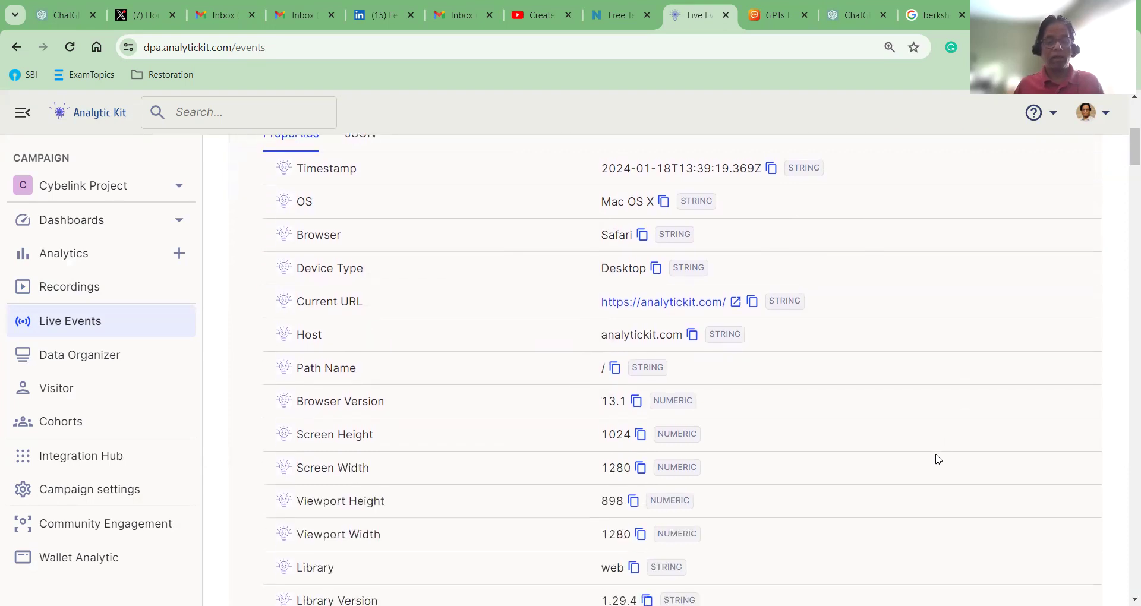
scroll(939, 460, down, 7)
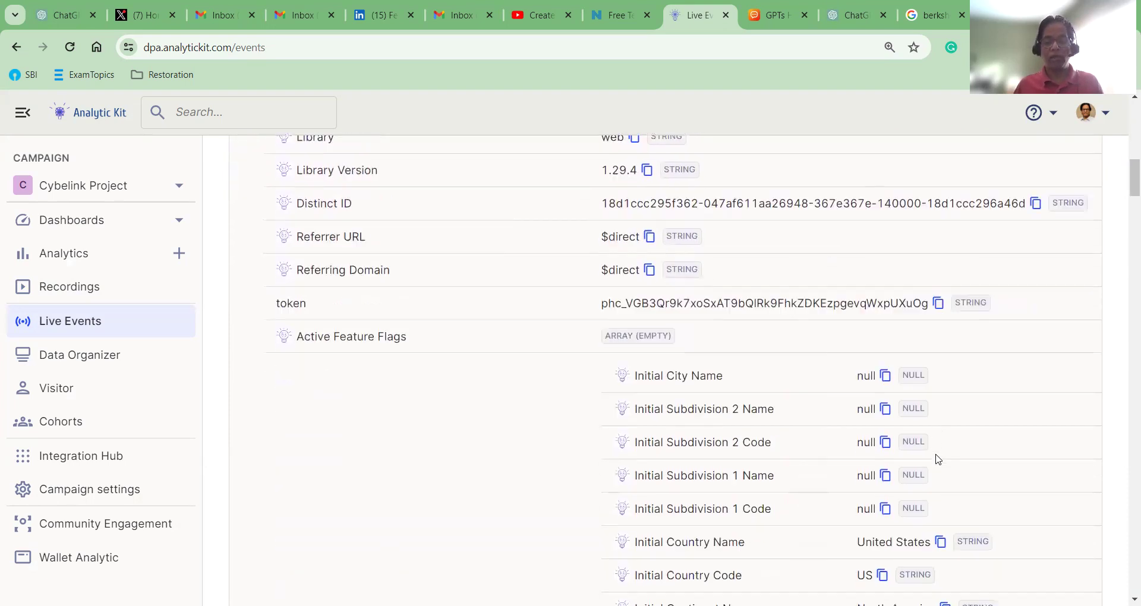
scroll(938, 459, down, 3)
scroll(937, 456, down, 3)
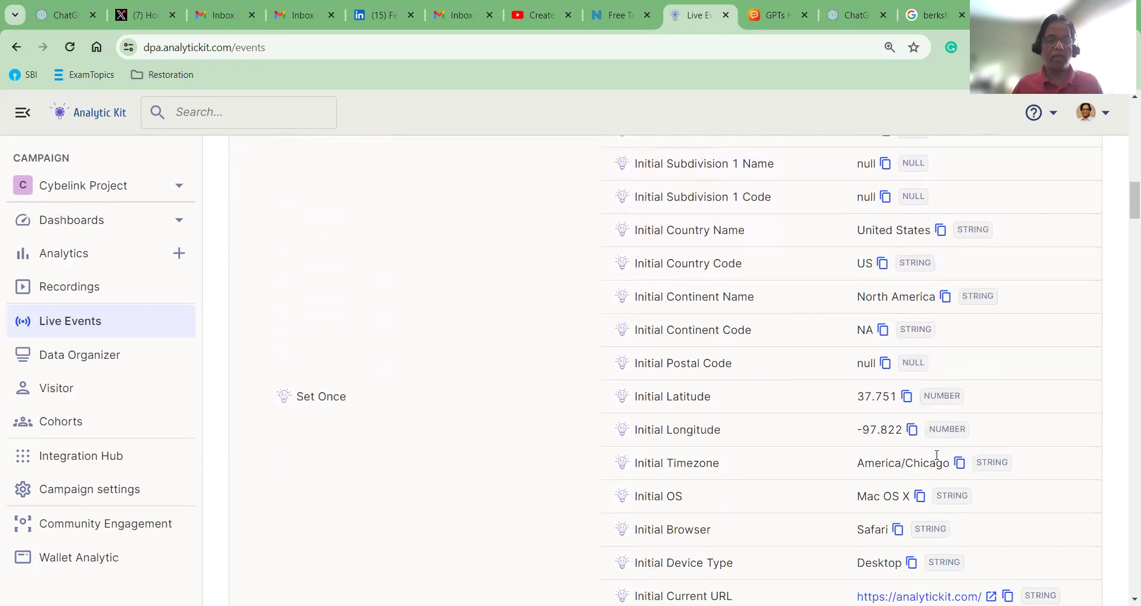
scroll(937, 455, down, 6)
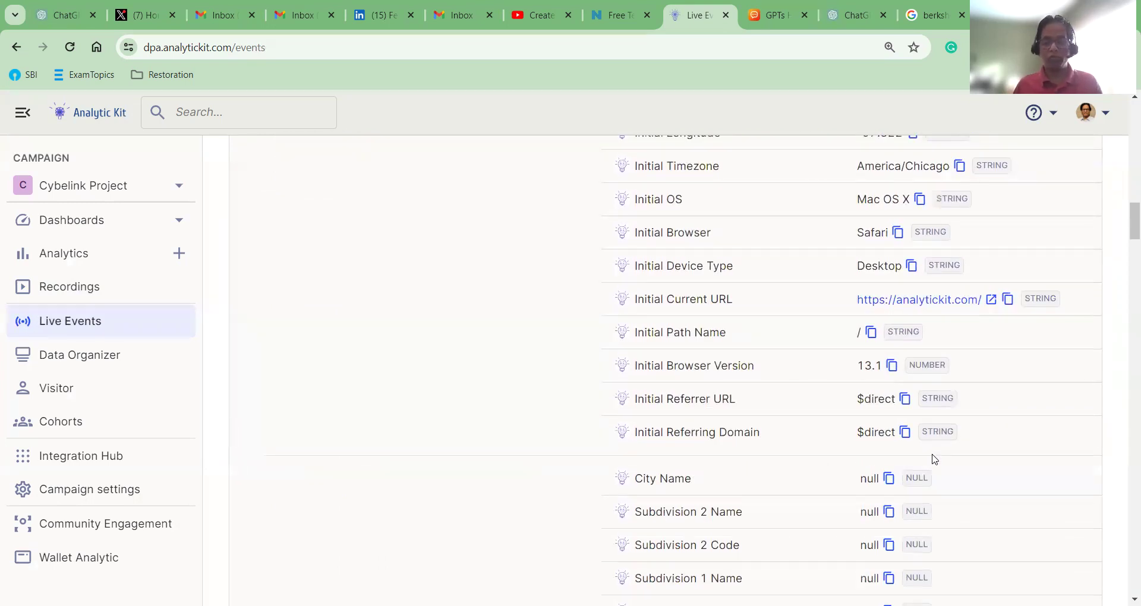
scroll(935, 459, down, 9)
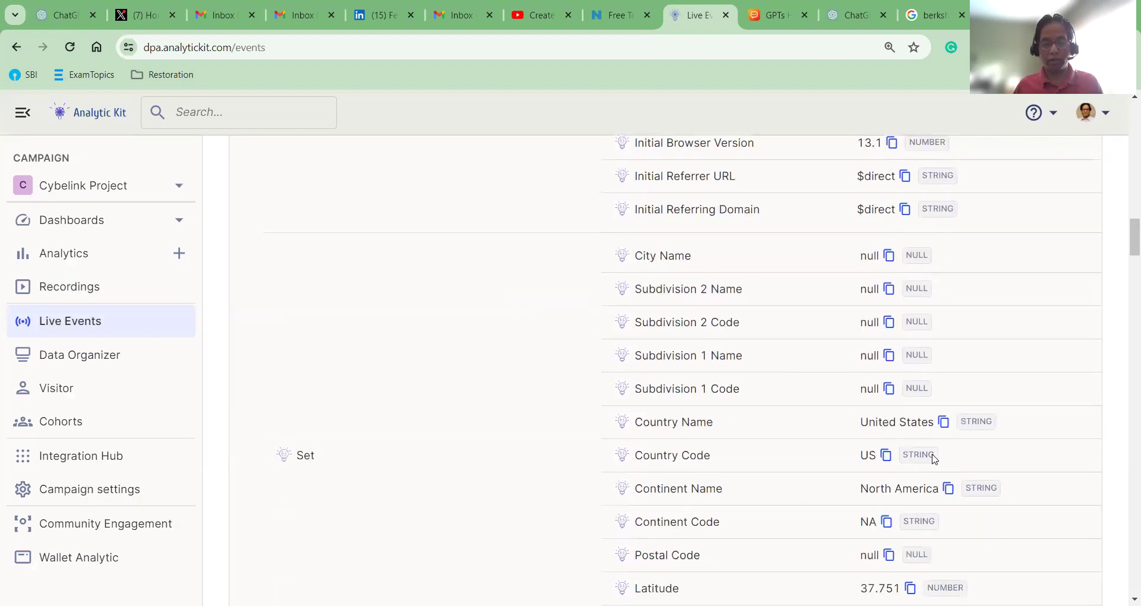
scroll(933, 458, down, 10)
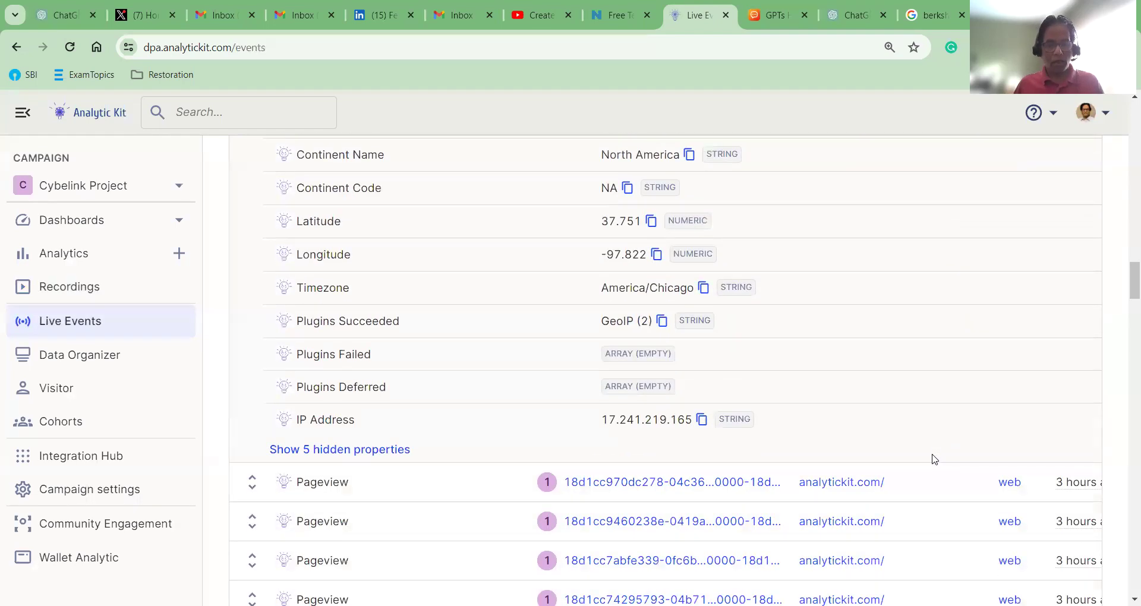
scroll(521, 305, up, 11)
scroll(520, 305, up, 15)
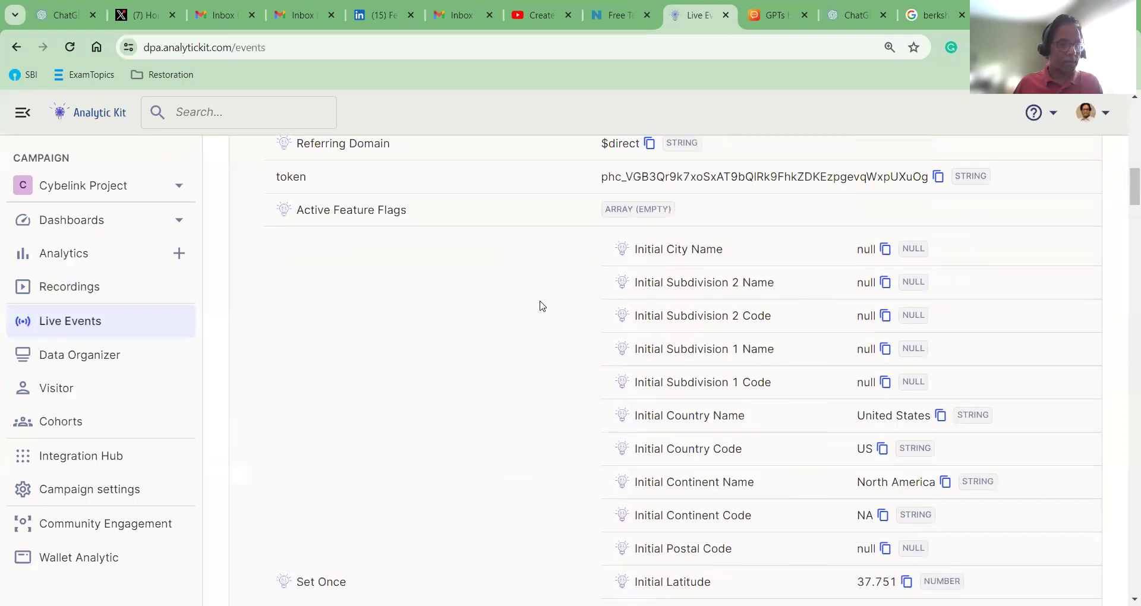
scroll(541, 306, up, 6)
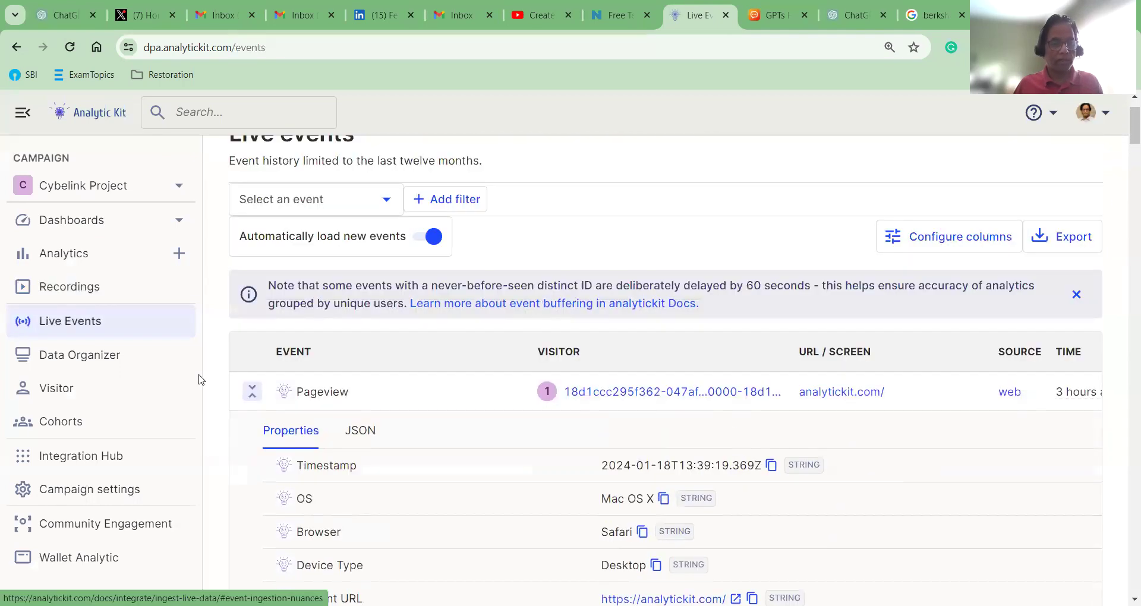
click(252, 392)
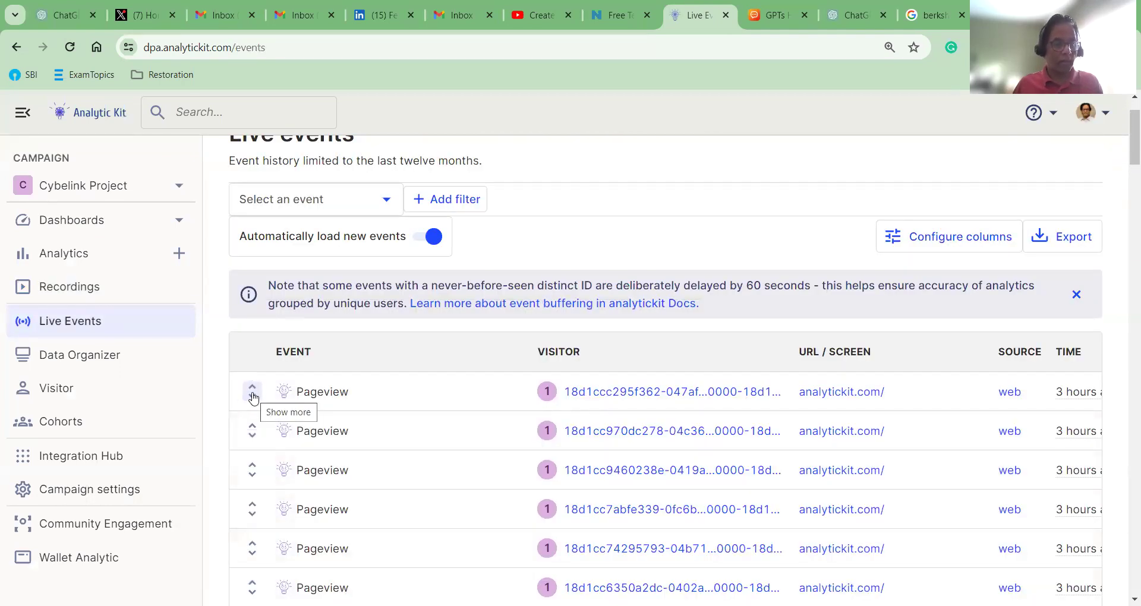
Open the Autocapture event's definition from the Data Organizer.
click(79, 360)
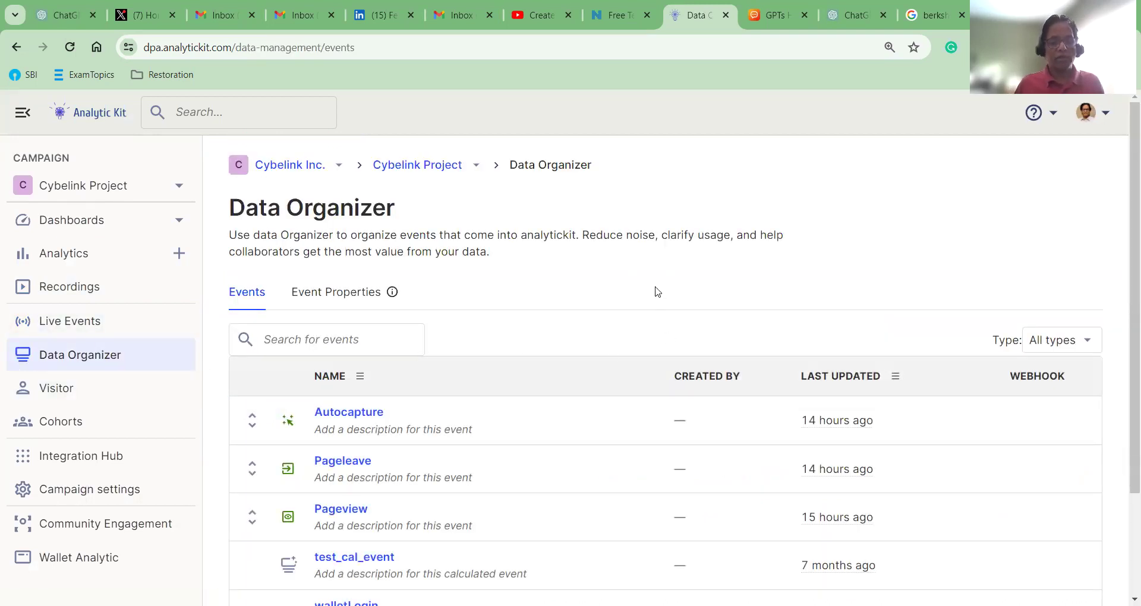
scroll(658, 292, down, 1)
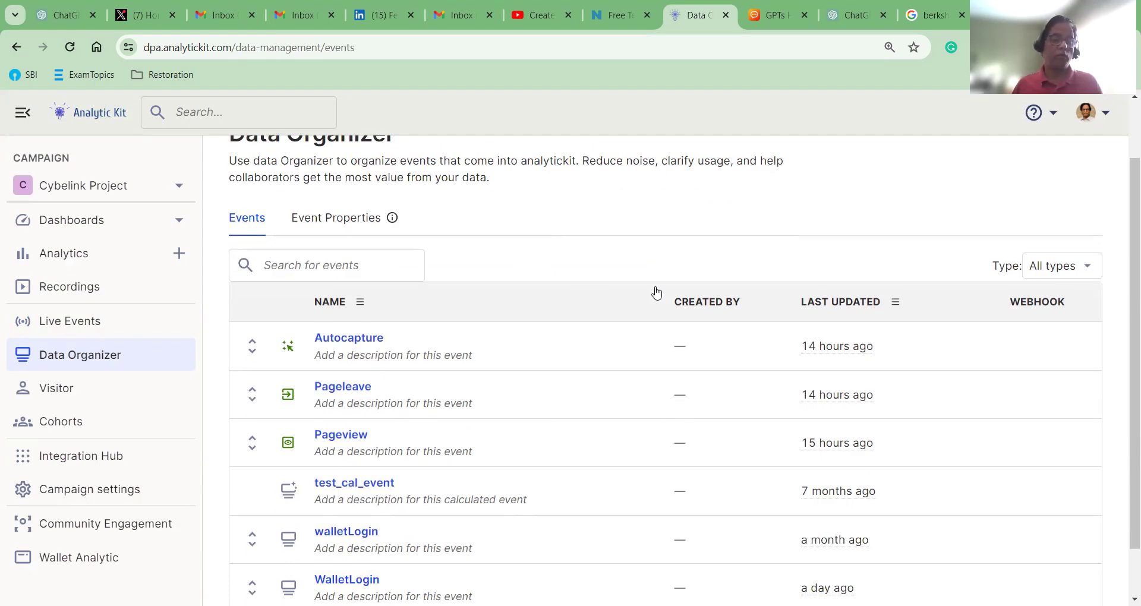
click(358, 344)
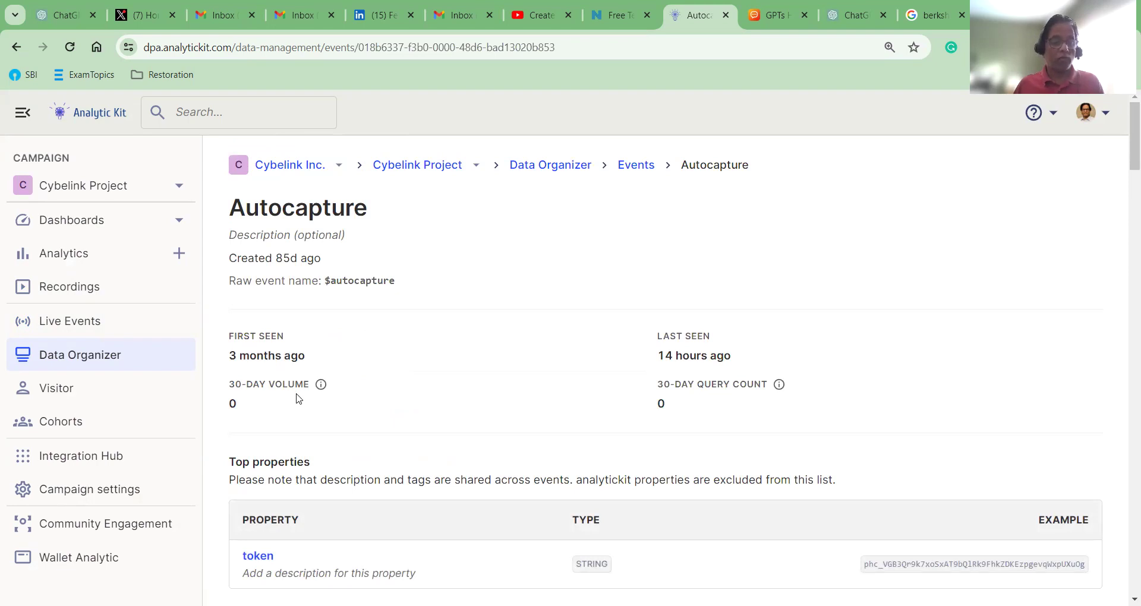
Examine the Autocapture event's usage details, top properties and list of matching events.
scroll(299, 398, down, 2)
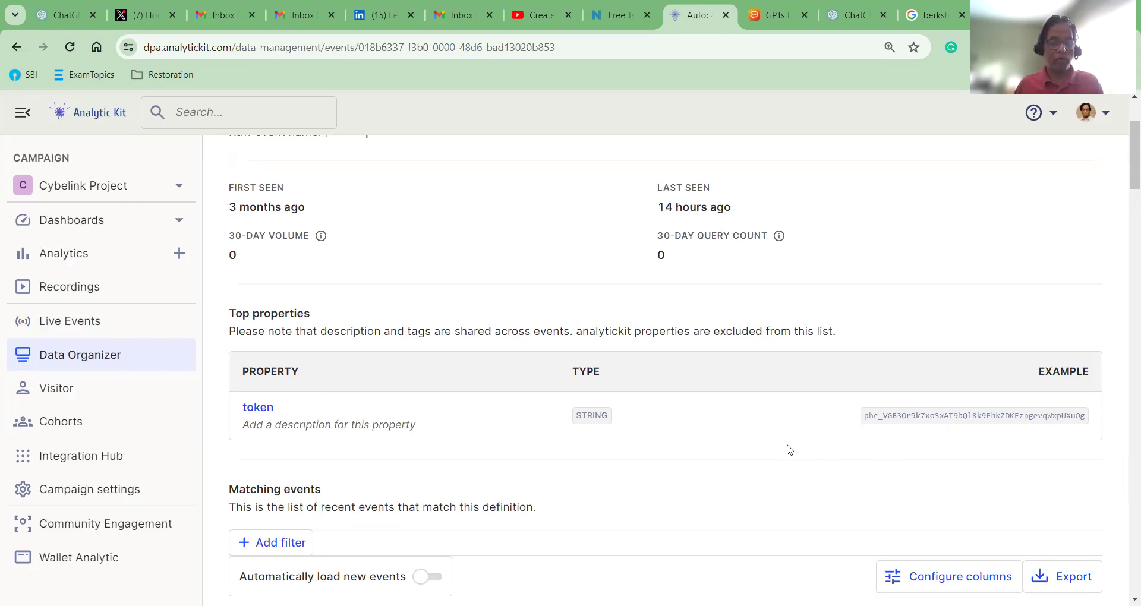
scroll(788, 449, down, 2)
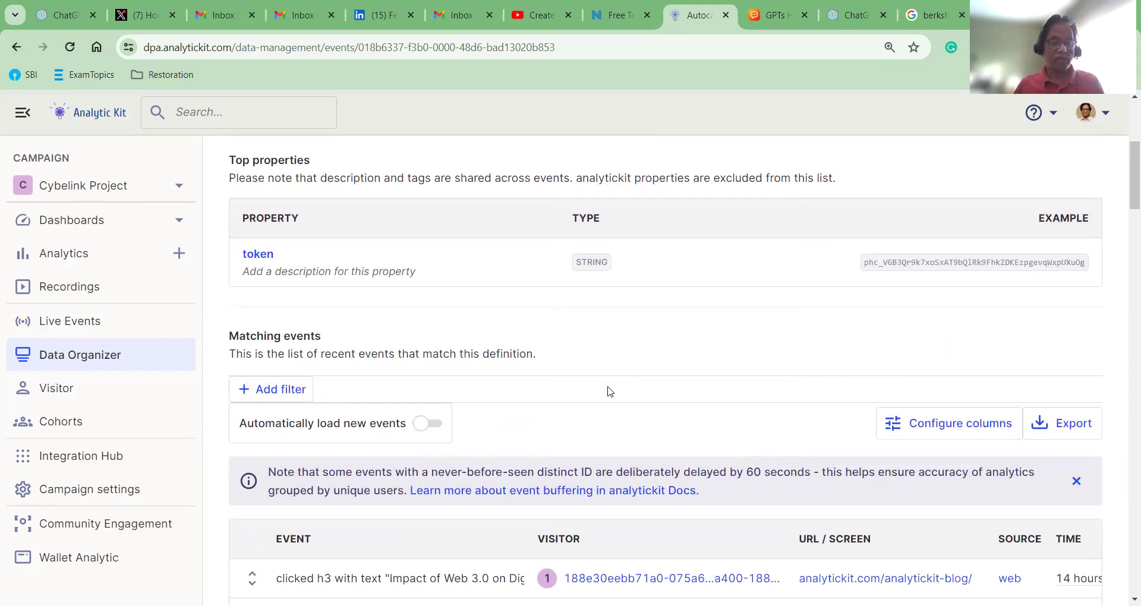
scroll(609, 391, down, 5)
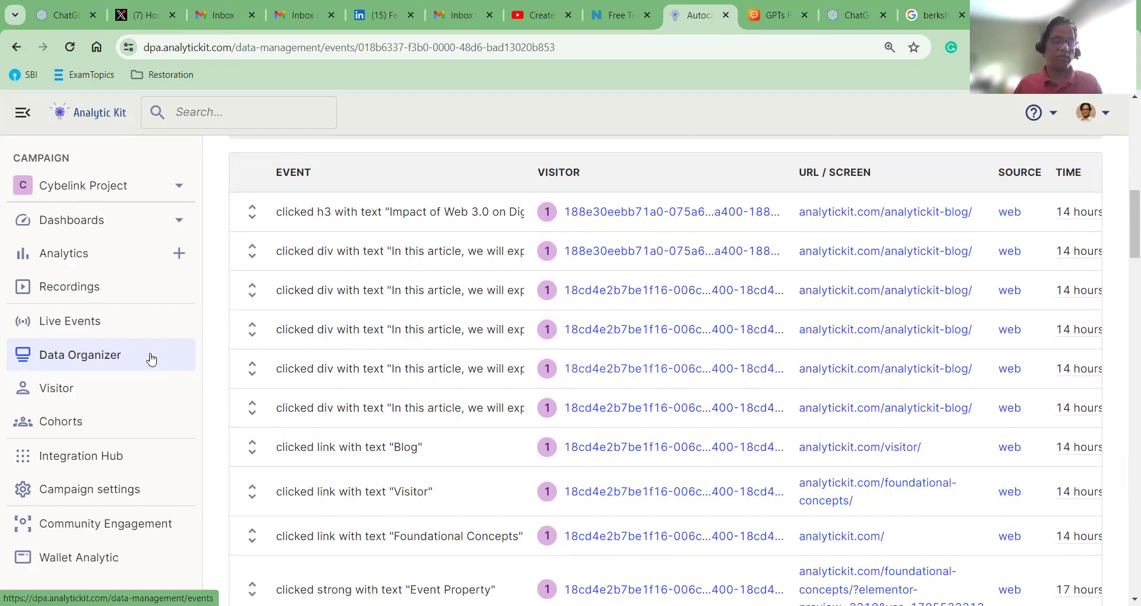
scroll(525, 305, up, 4)
scroll(553, 375, down, 5)
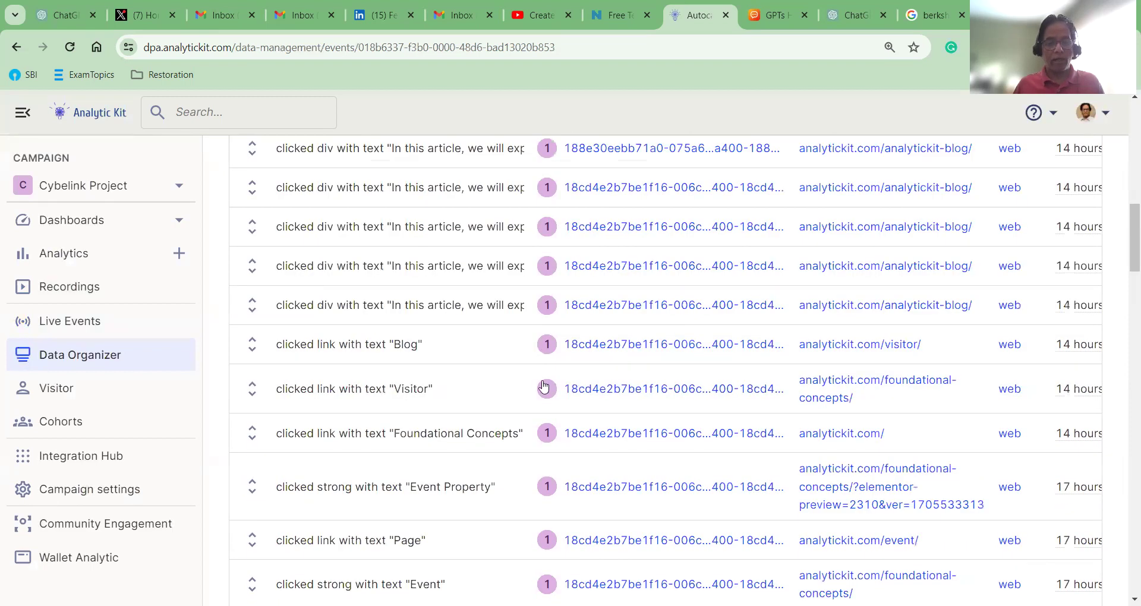
scroll(543, 387, down, 1)
scroll(710, 339, up, 3)
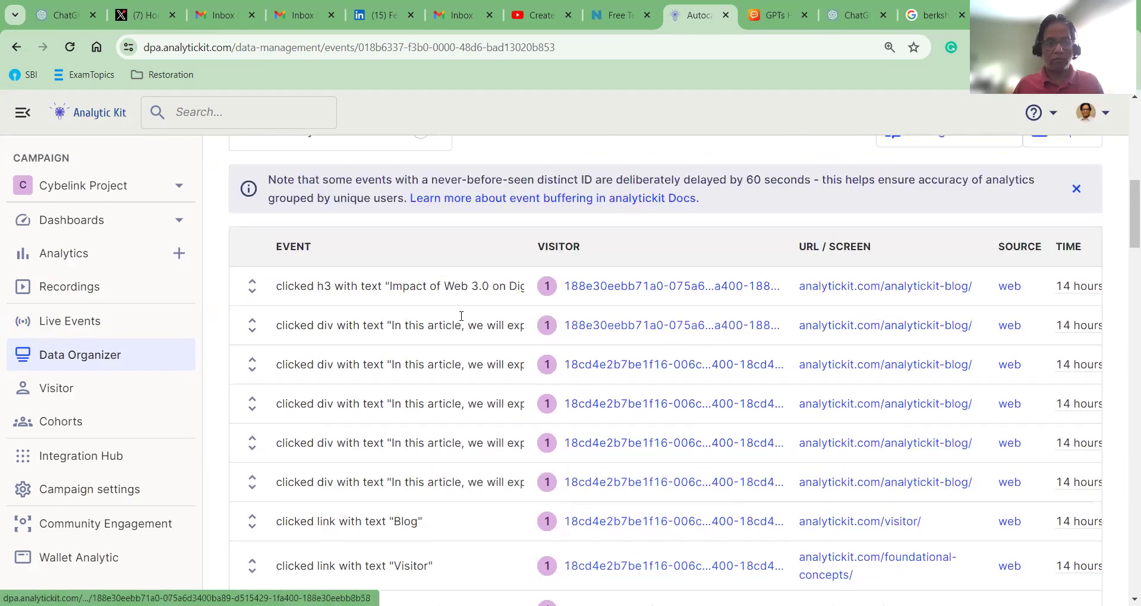
Expand the first matching Autocapture event, the h3 click on the blog page, and examine its properties.
click(252, 294)
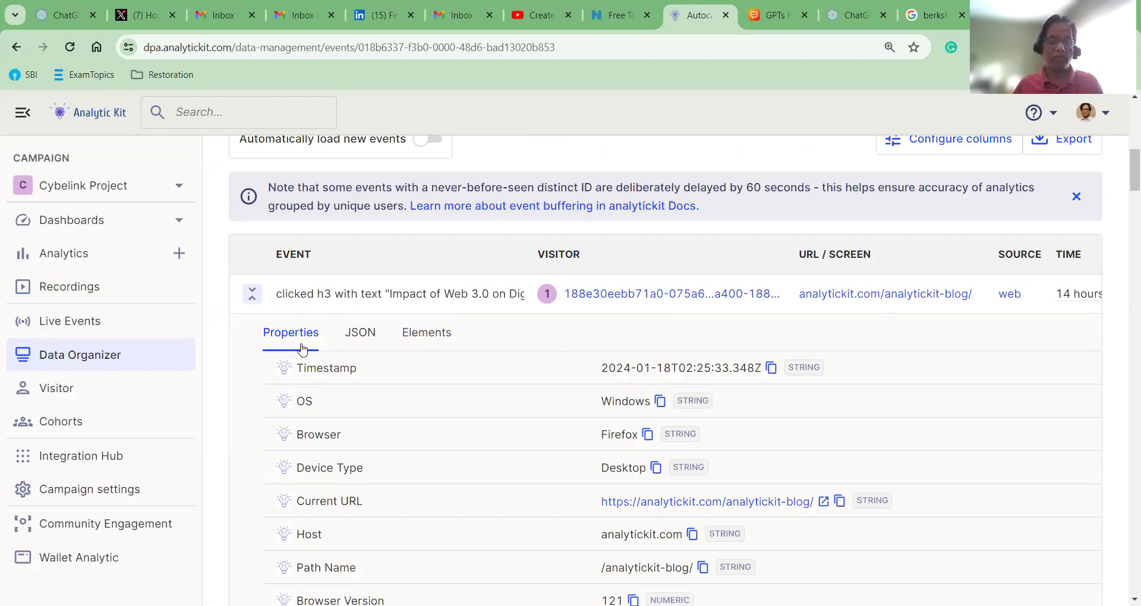
scroll(372, 368, down, 1)
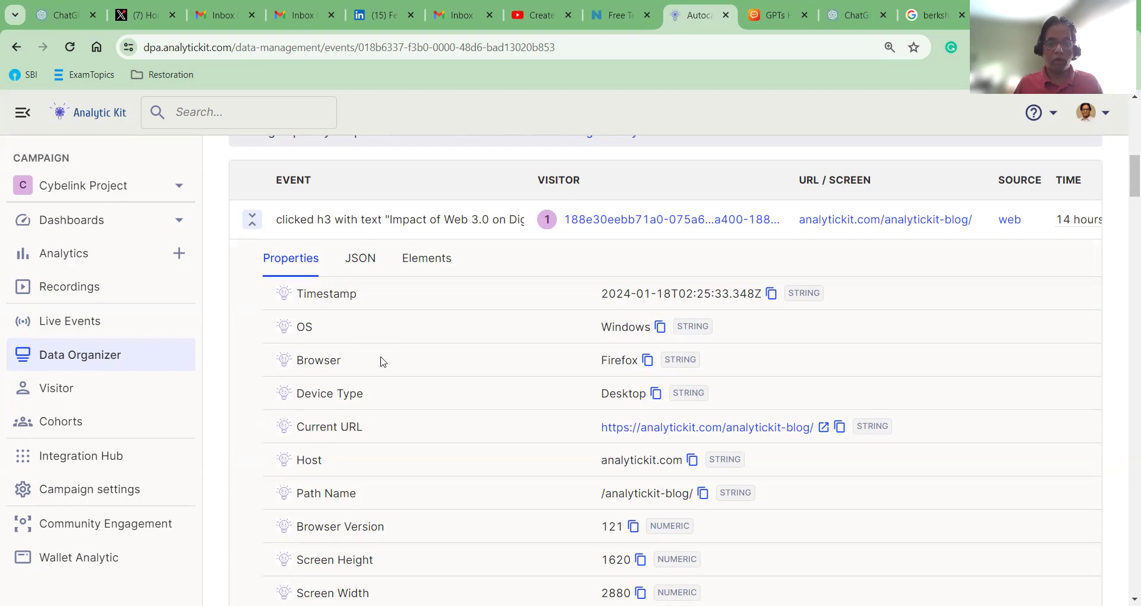
scroll(383, 362, down, 6)
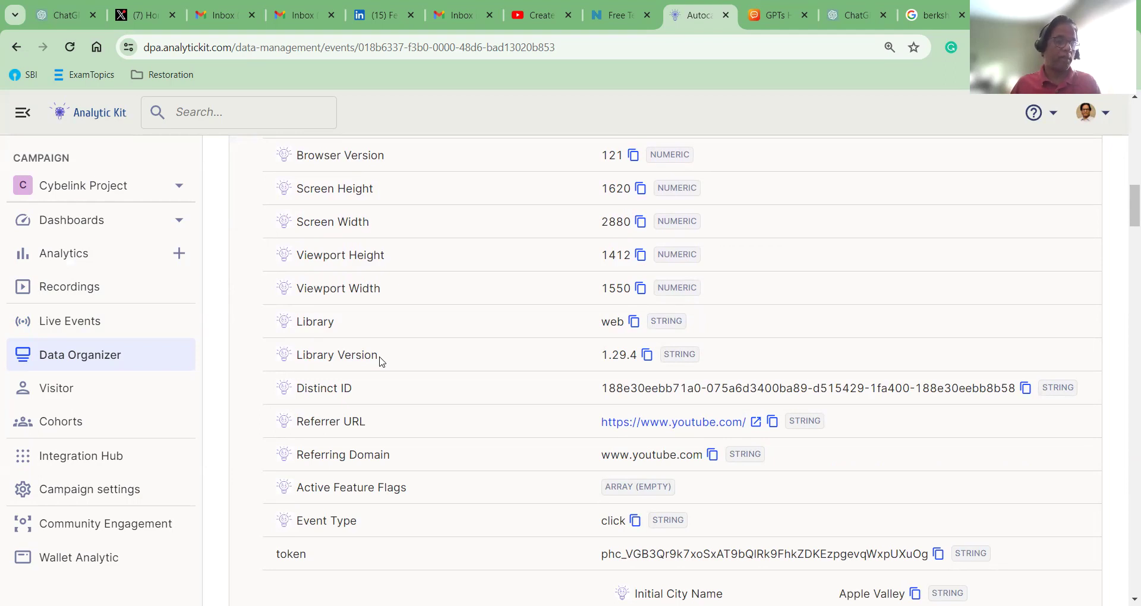
Open the project's Visitors catalog and look through the visitor list.
click(71, 394)
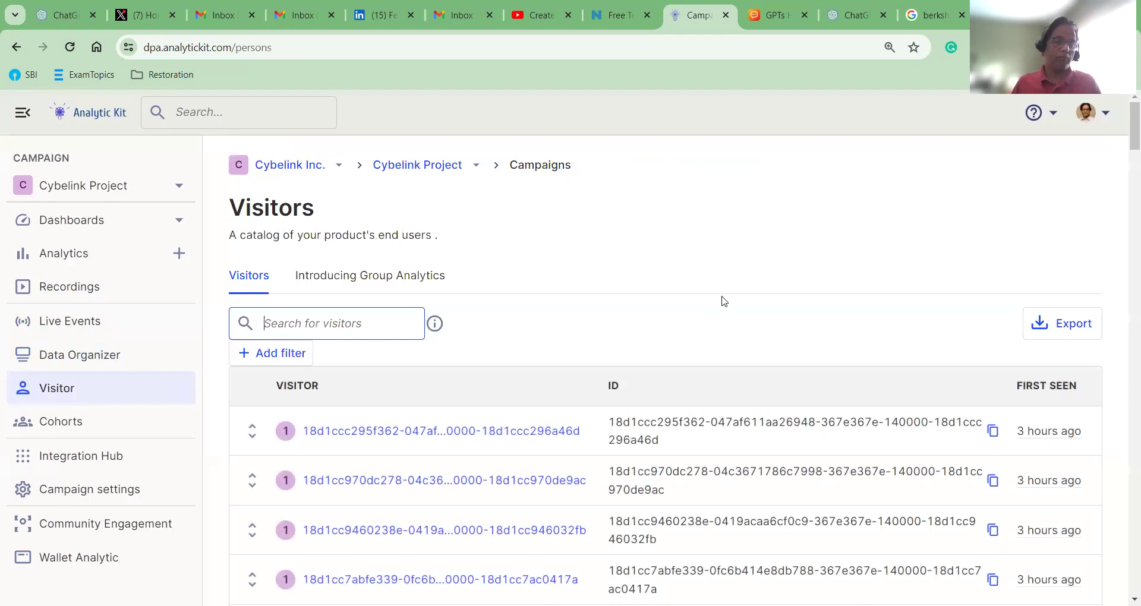
scroll(724, 301, down, 3)
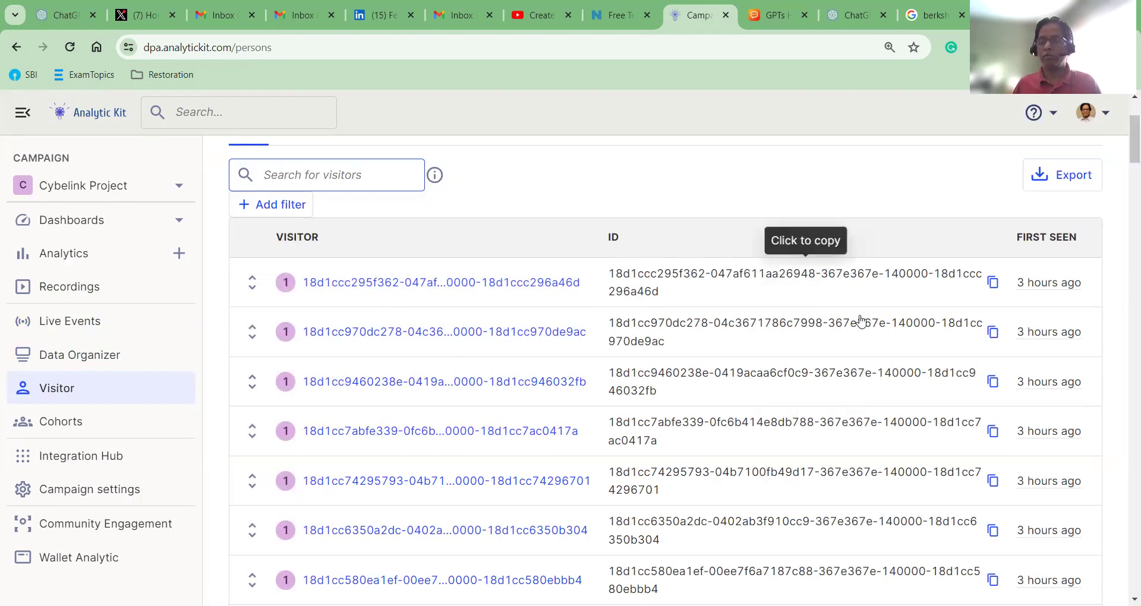
scroll(859, 321, up, 3)
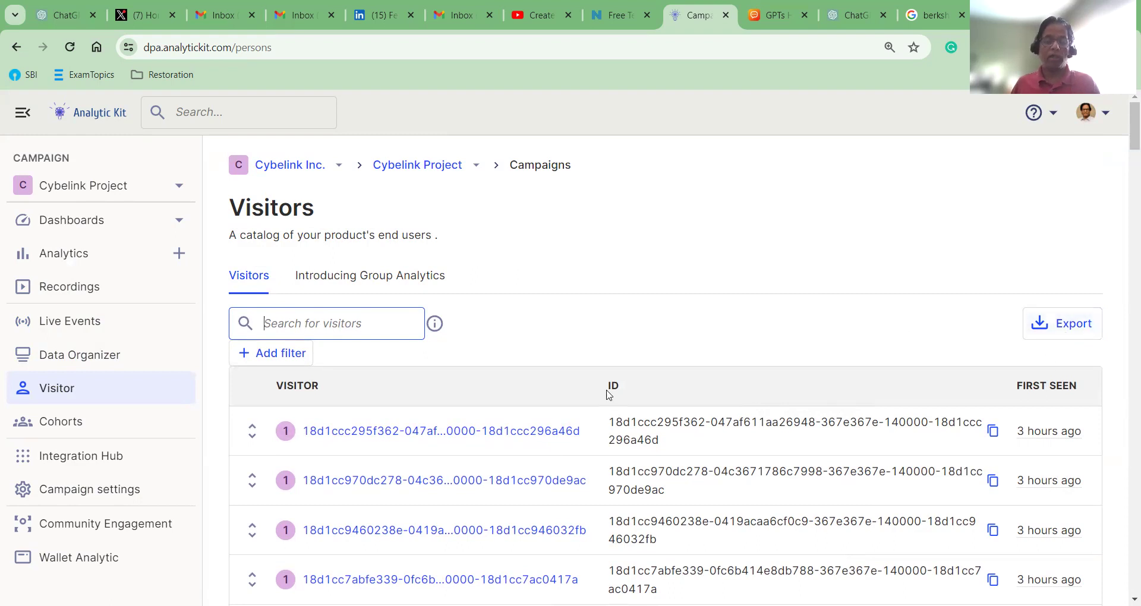
Export the visitors list as CSV.
click(1056, 333)
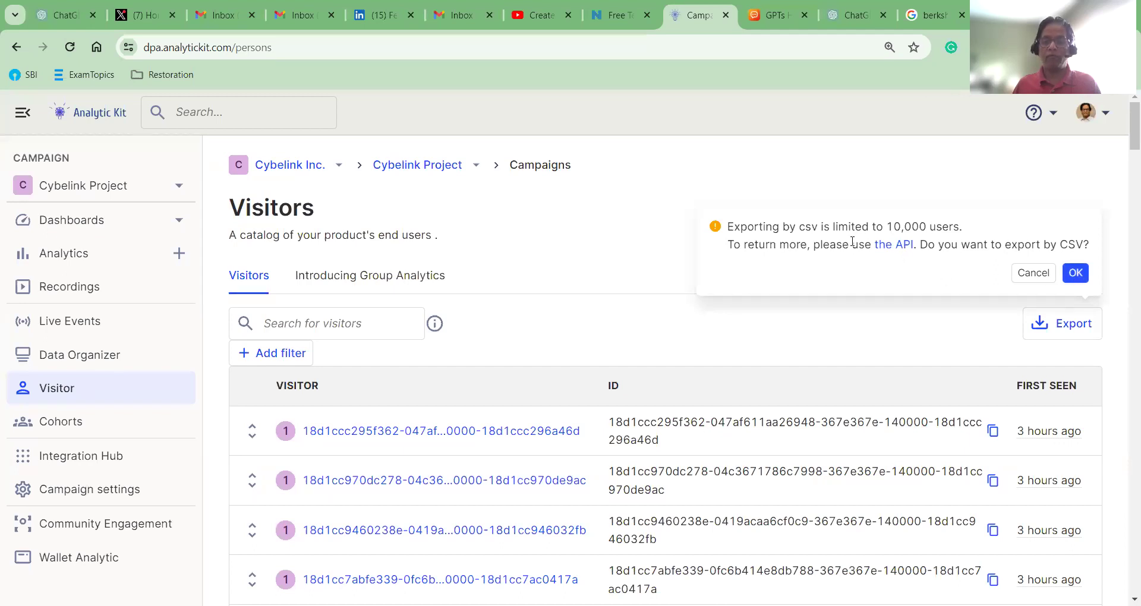
click(1073, 277)
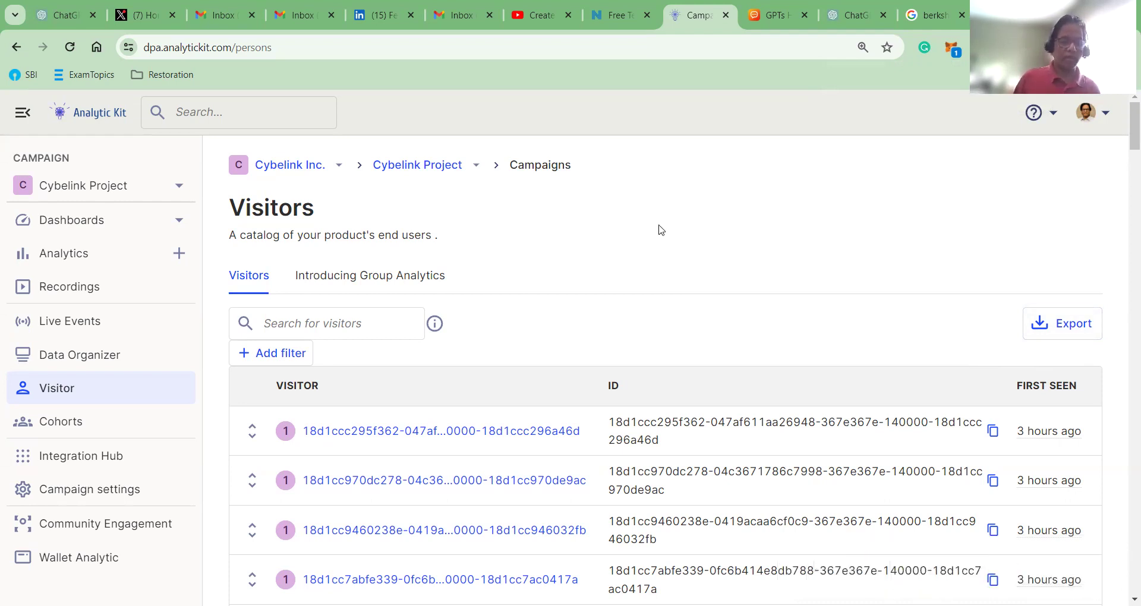
View the Group Analytics introduction and return to the visitors list.
click(392, 281)
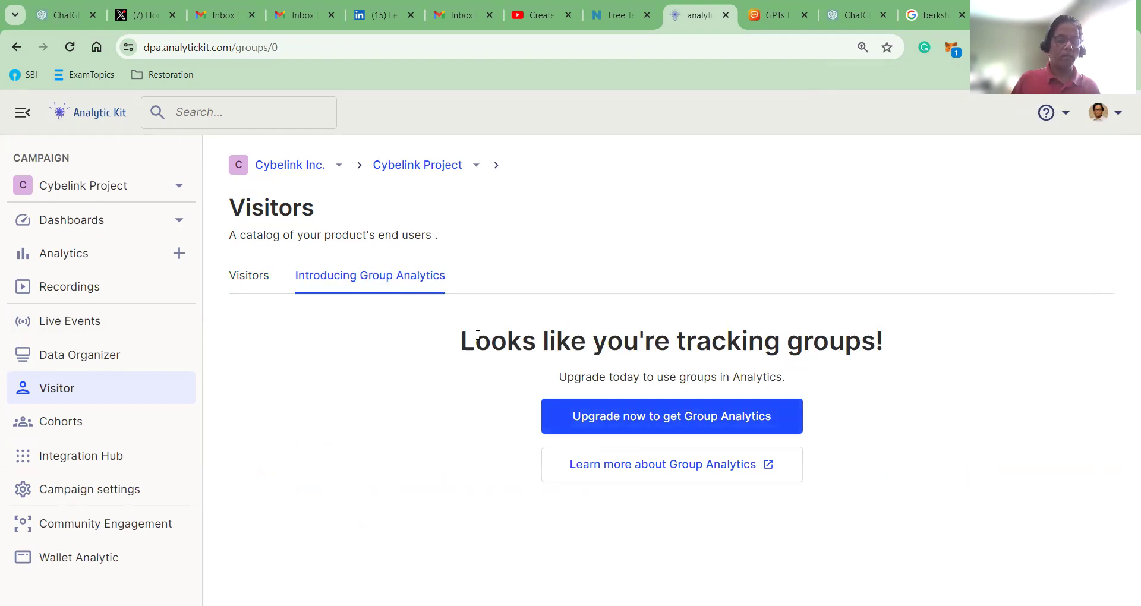
click(254, 279)
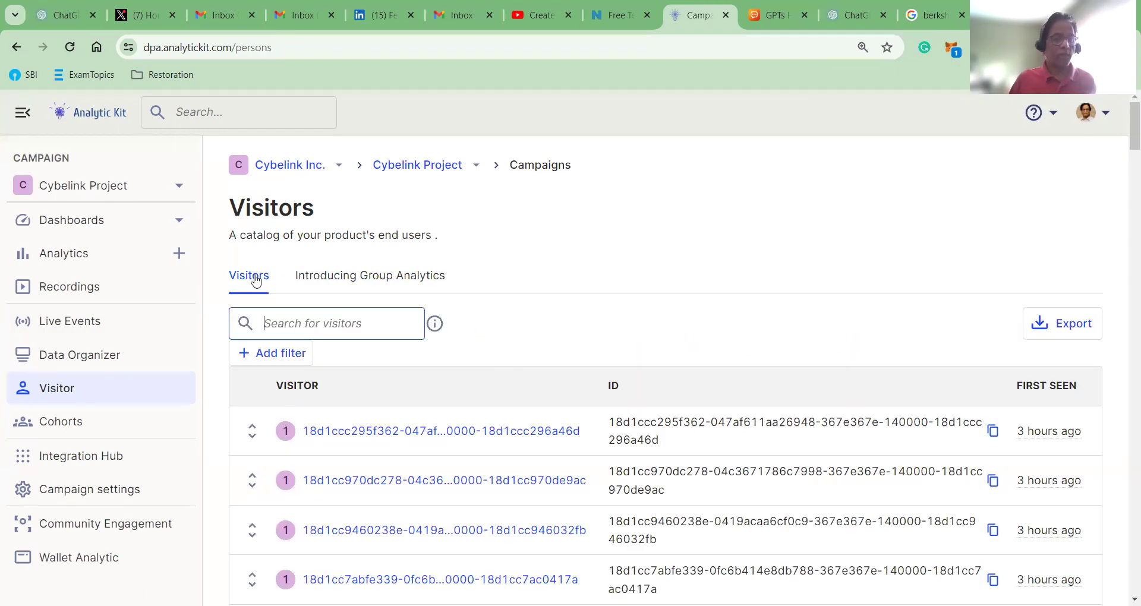
scroll(127, 420, down, 1)
Open the india_cohort definition from the project's Cohorts page.
click(127, 420)
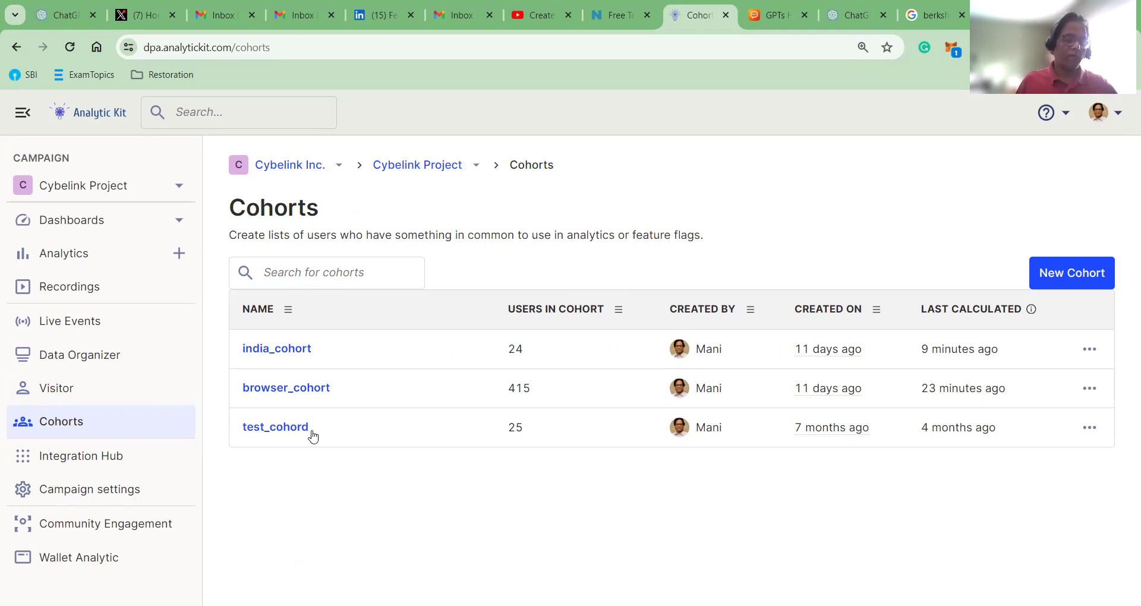
click(283, 355)
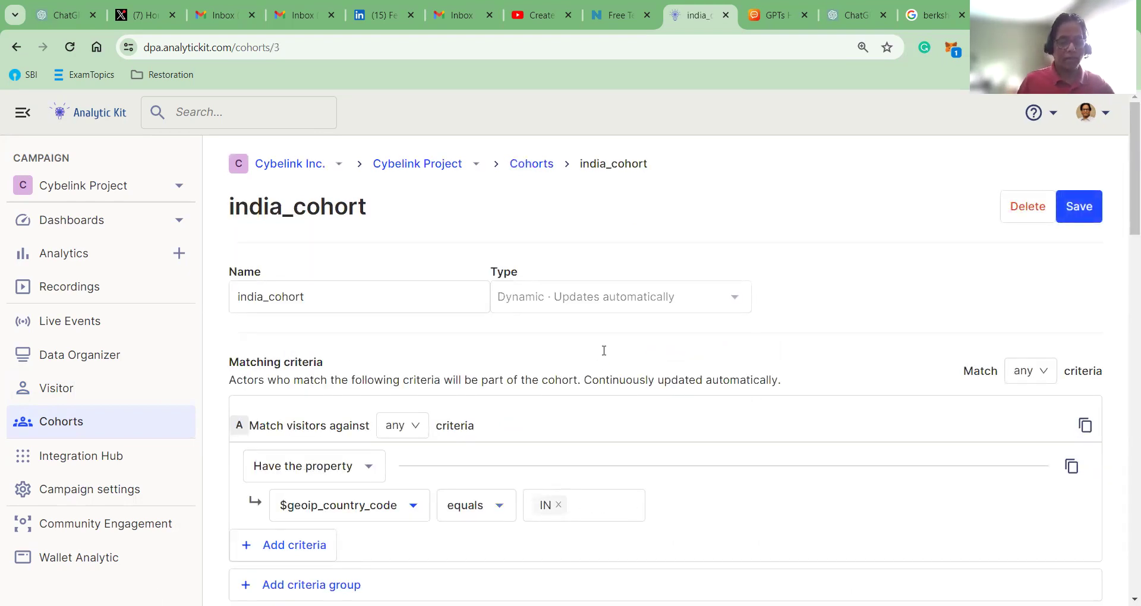
Review the india_cohort matching criteria and look through the list of visitors in the cohort.
scroll(595, 357, down, 1)
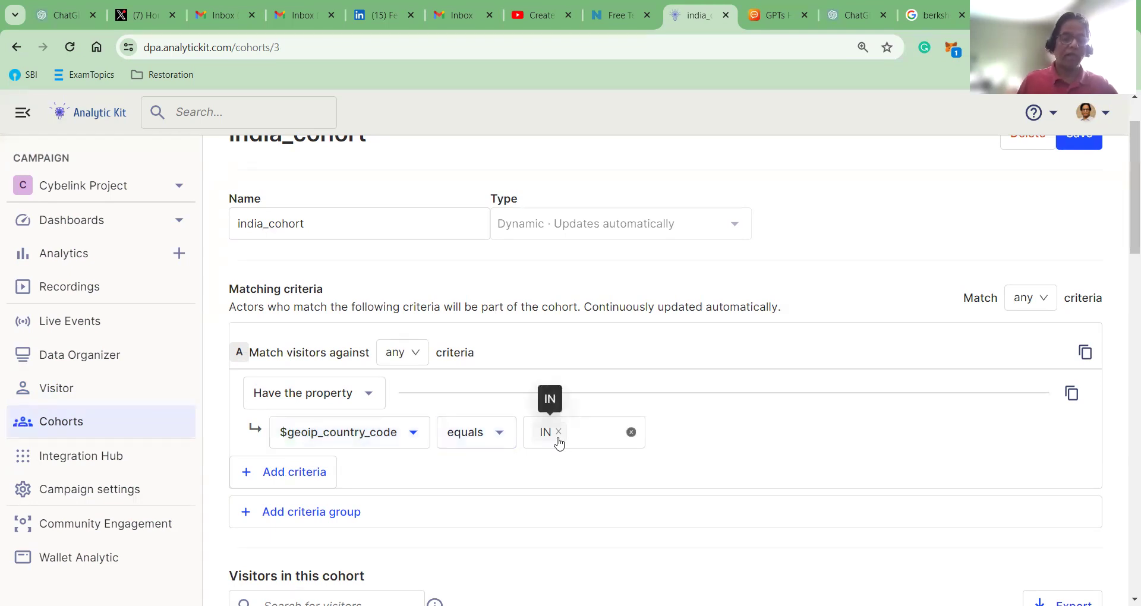
scroll(753, 424, down, 5)
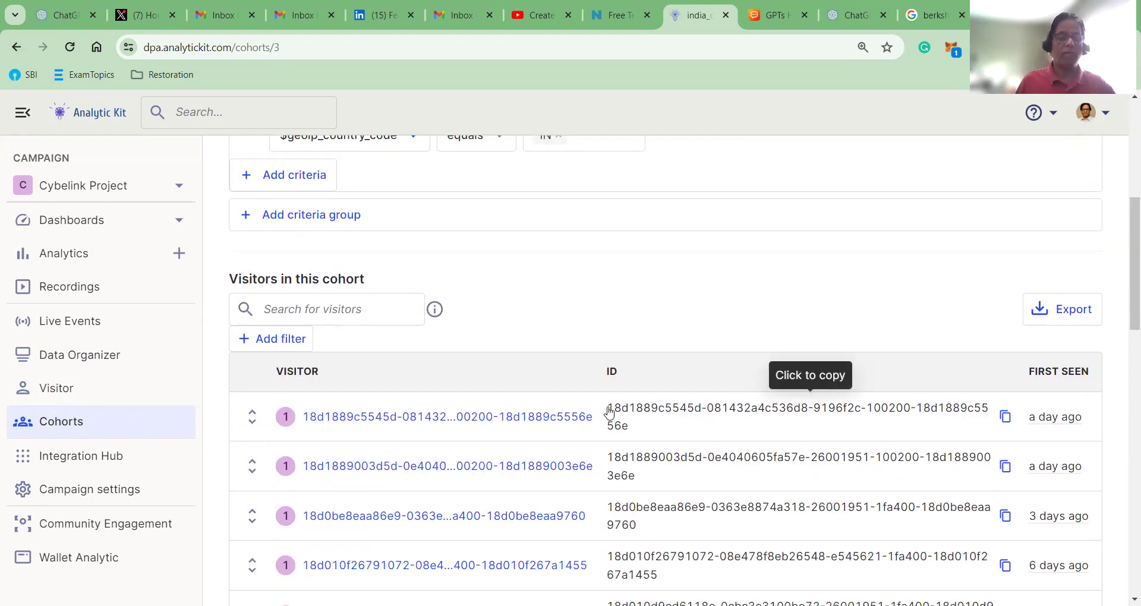
scroll(592, 426, down, 4)
scroll(566, 398, down, 5)
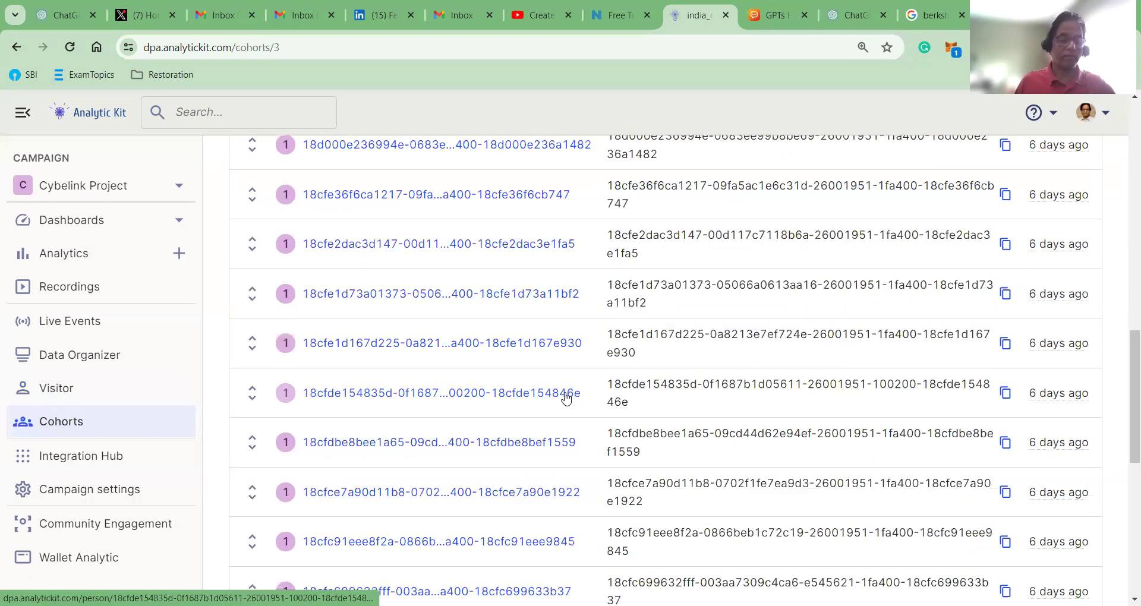
scroll(566, 397, down, 8)
scroll(567, 396, up, 6)
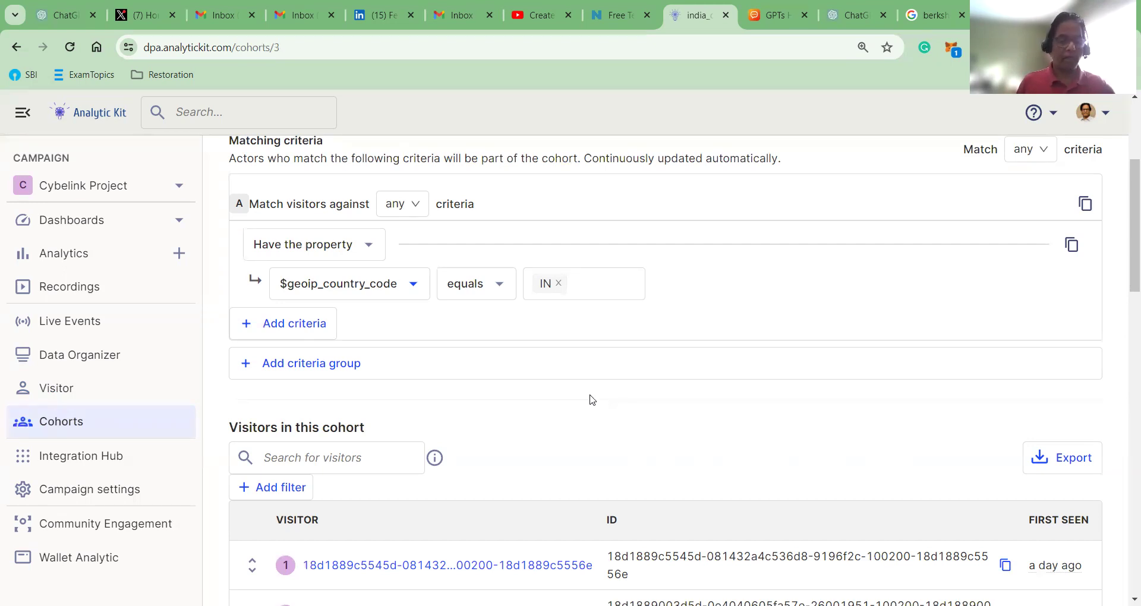
View the enabled apps in the Integration Hub, and review the website autocapture snippet and campaign variables in the Campaign settings.
click(99, 466)
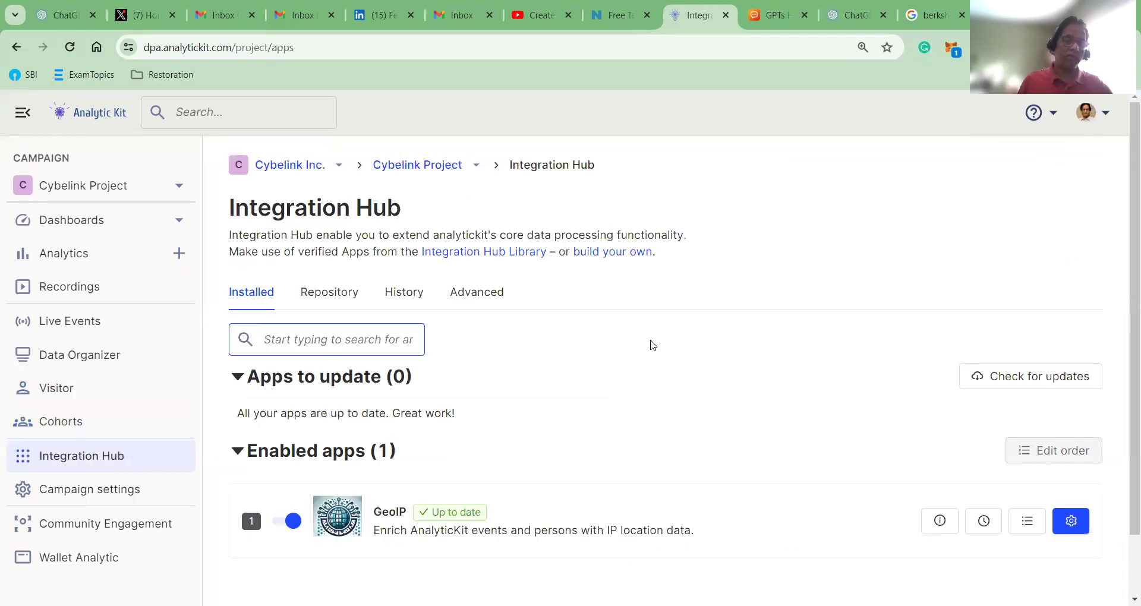
scroll(654, 345, down, 1)
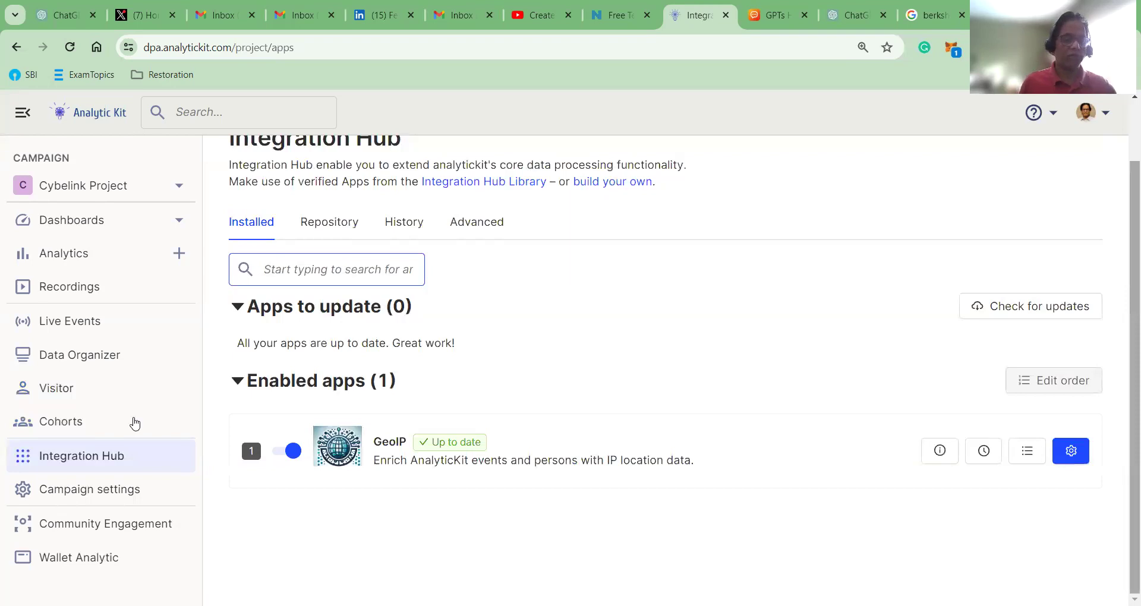
click(111, 494)
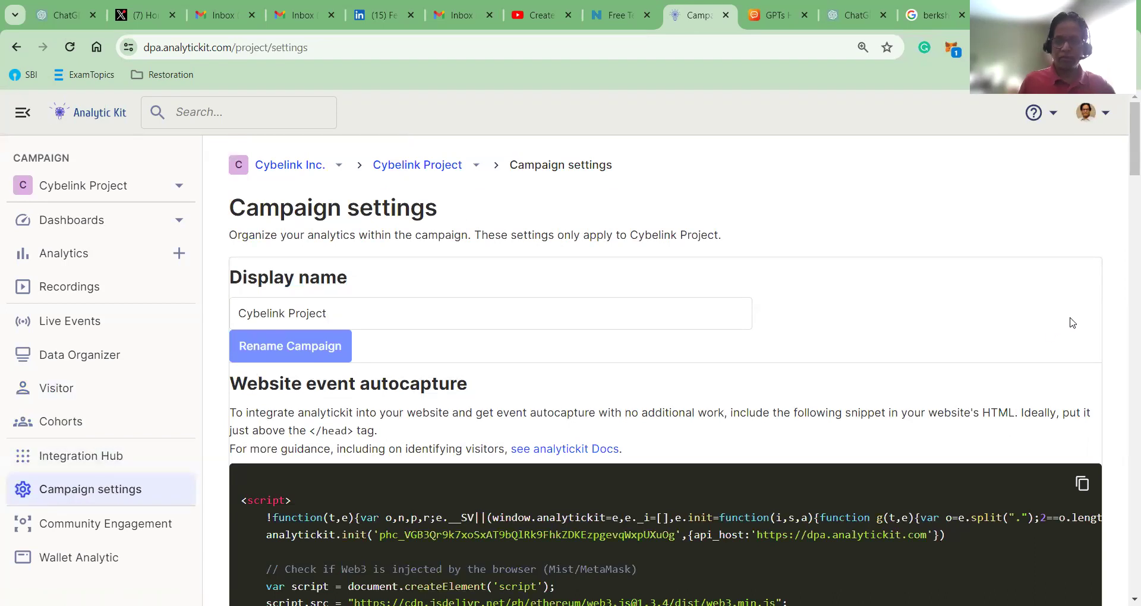
scroll(1071, 321, down, 4)
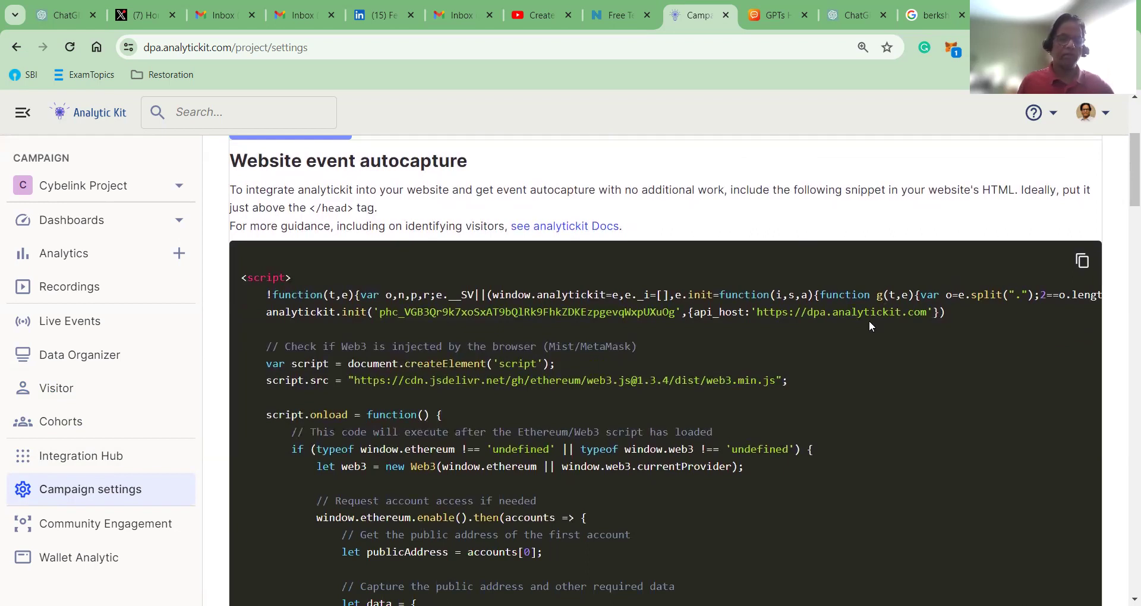
scroll(869, 325, down, 6)
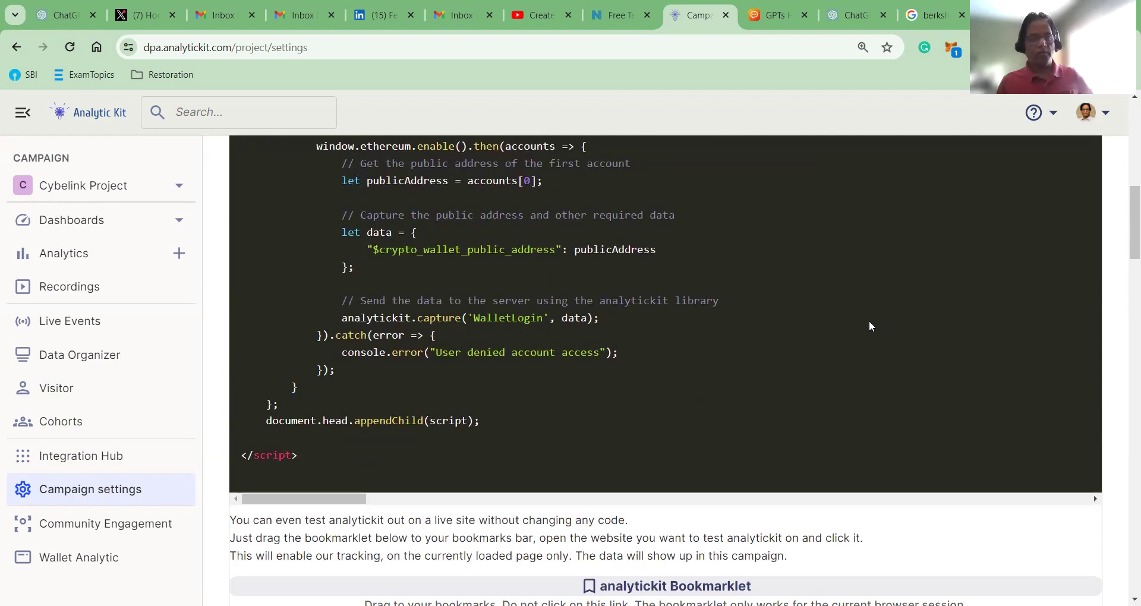
scroll(798, 399, down, 5)
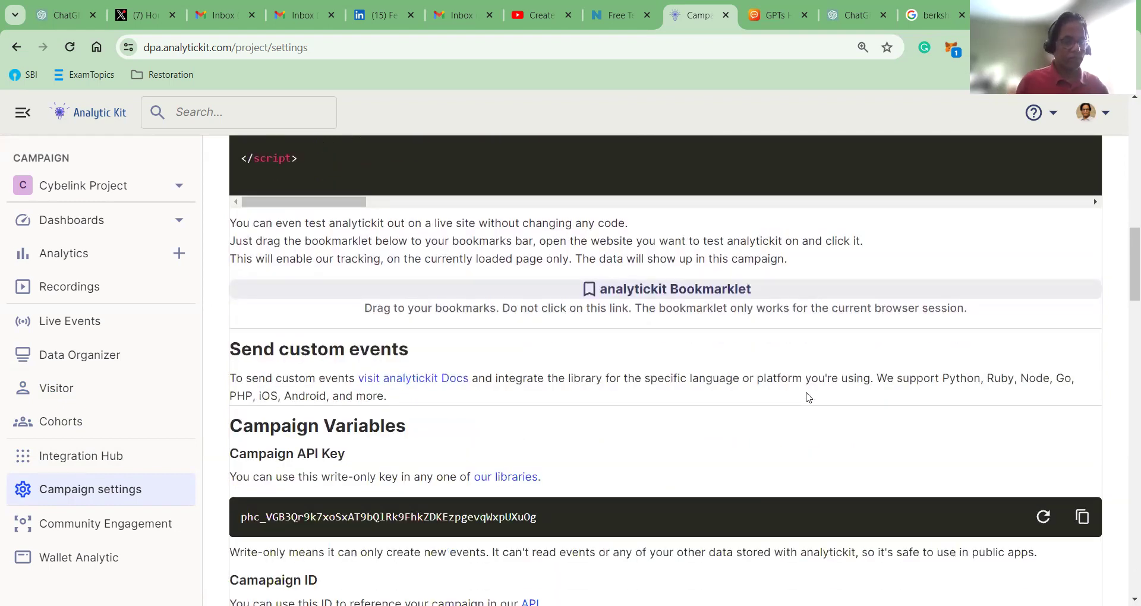
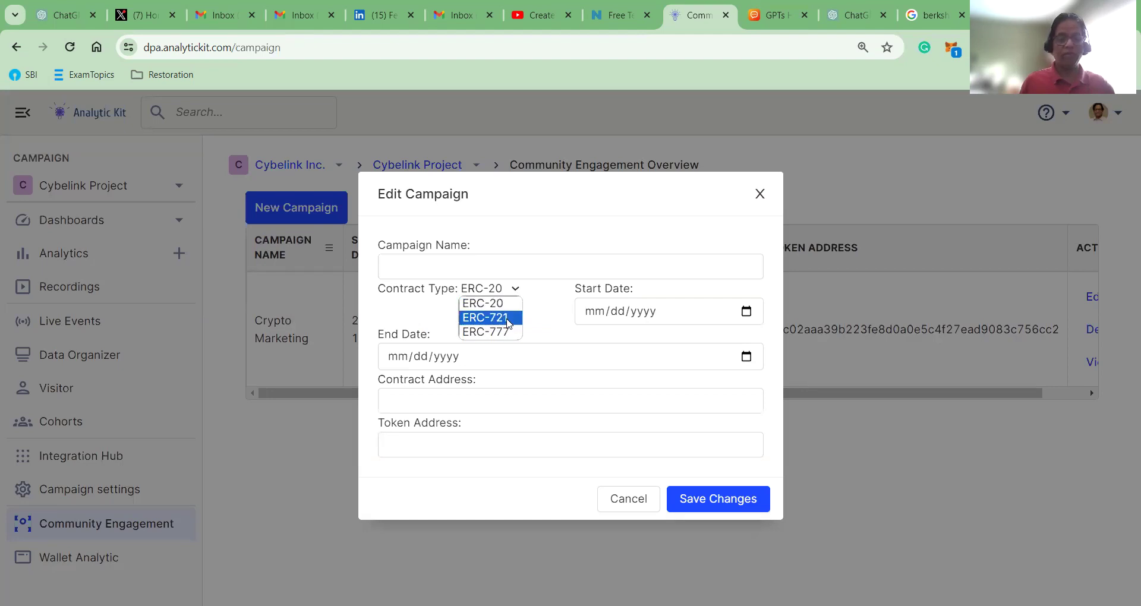
Dismiss the campaign editing form without saving and look across the Crypto Marketing campaign's dates, addresses and available actions.
click(558, 308)
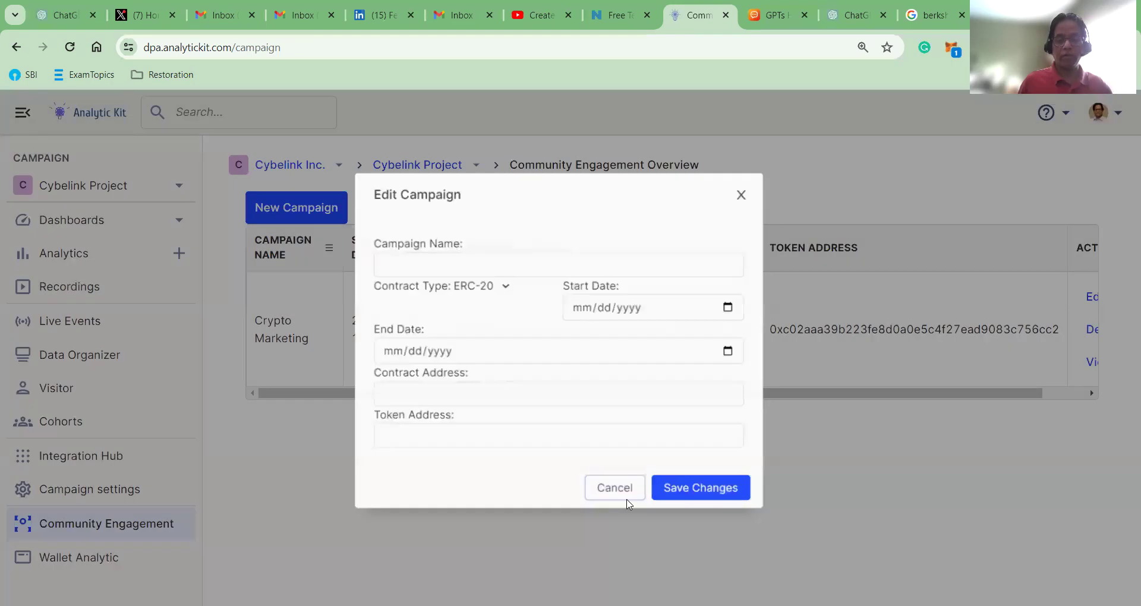
click(627, 499)
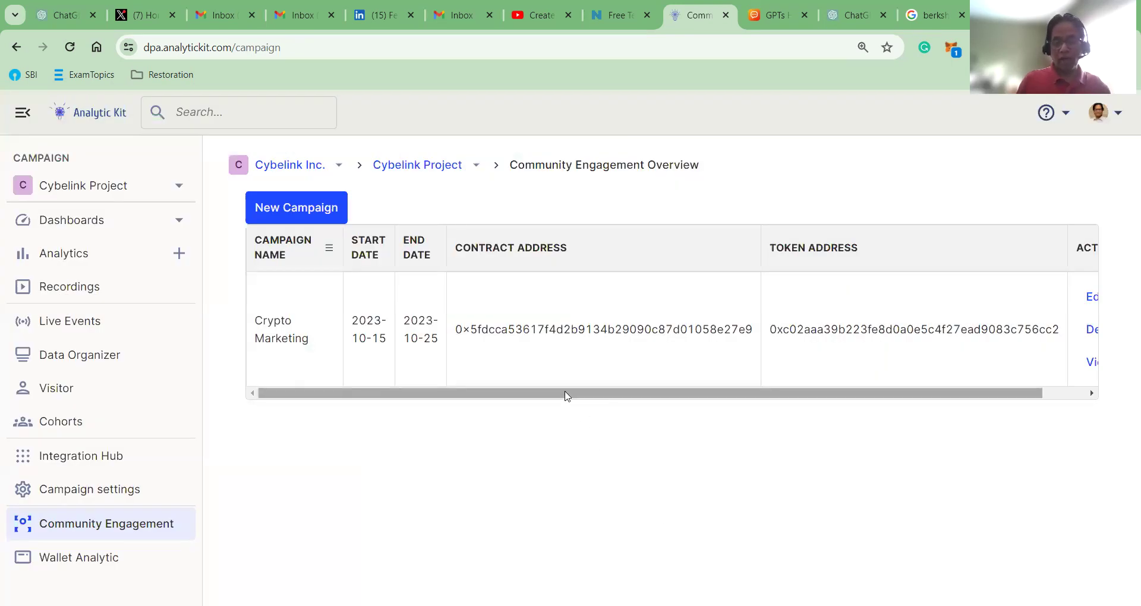
drag(566, 396, 565, 396)
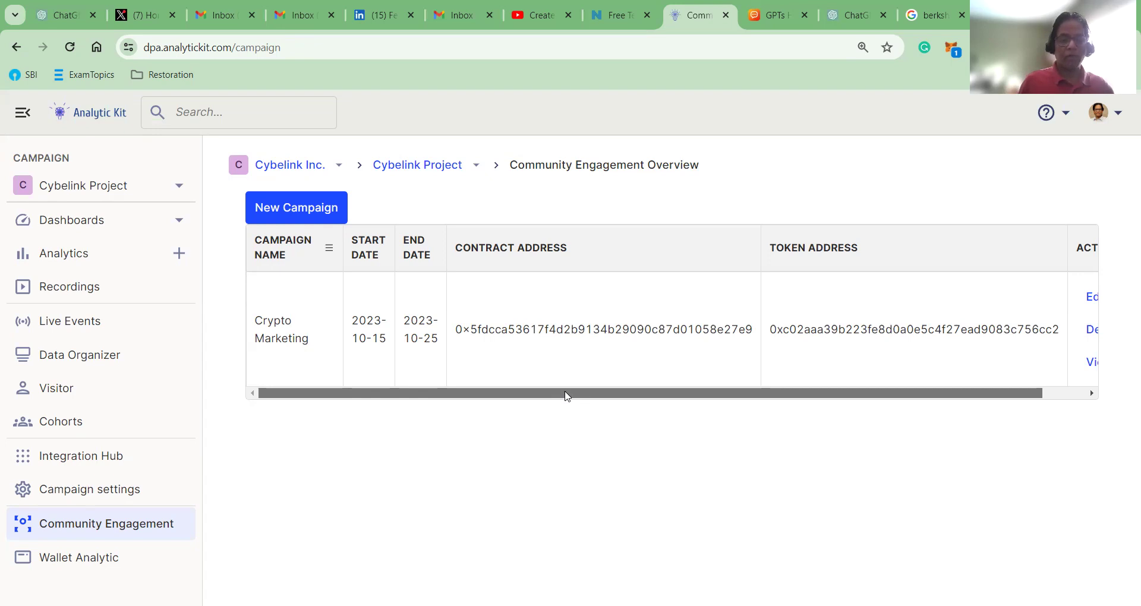
drag(566, 396, 683, 393)
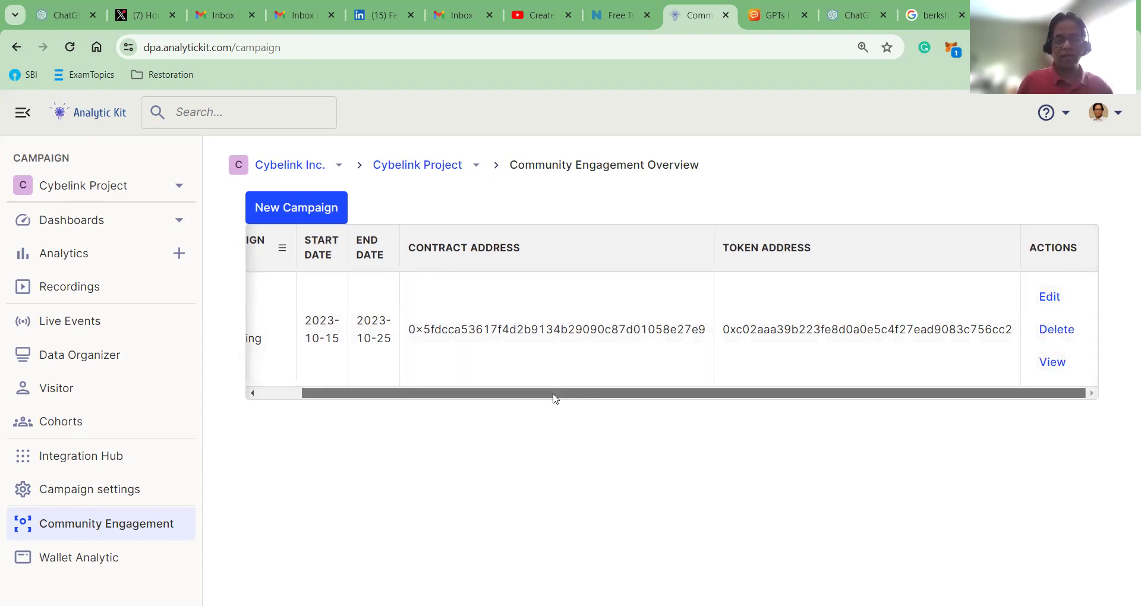
drag(555, 399, 437, 395)
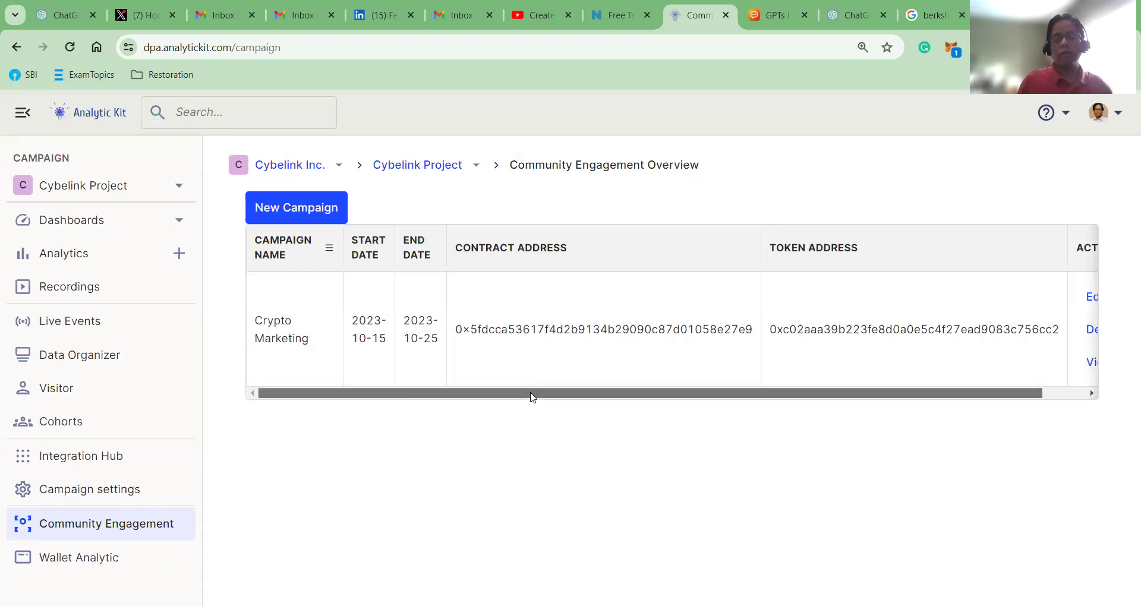
drag(533, 396, 568, 396)
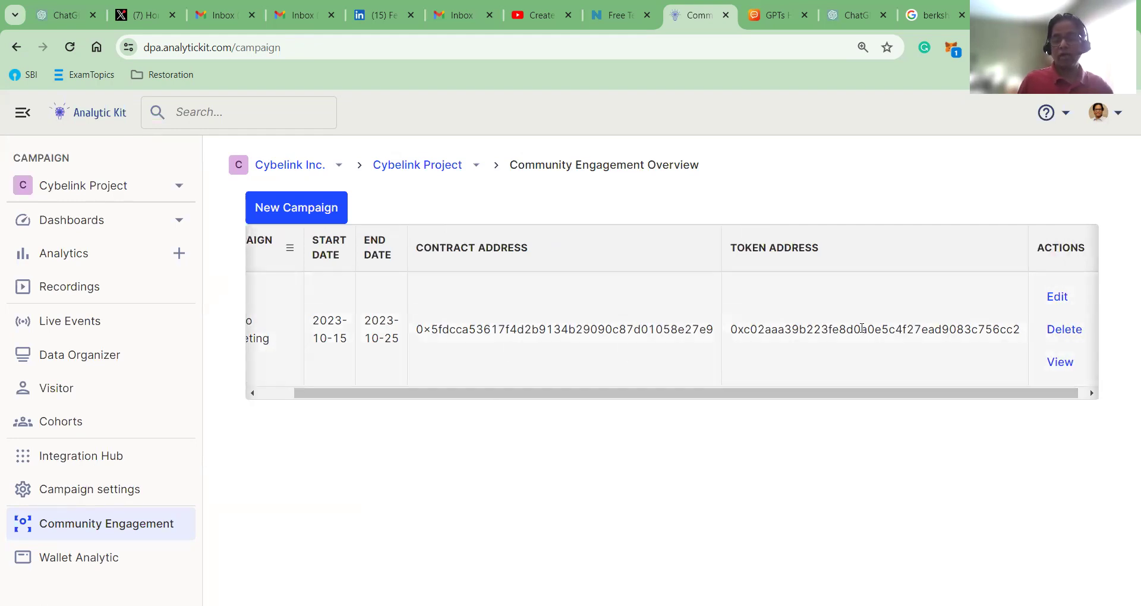
drag(754, 398, 845, 394)
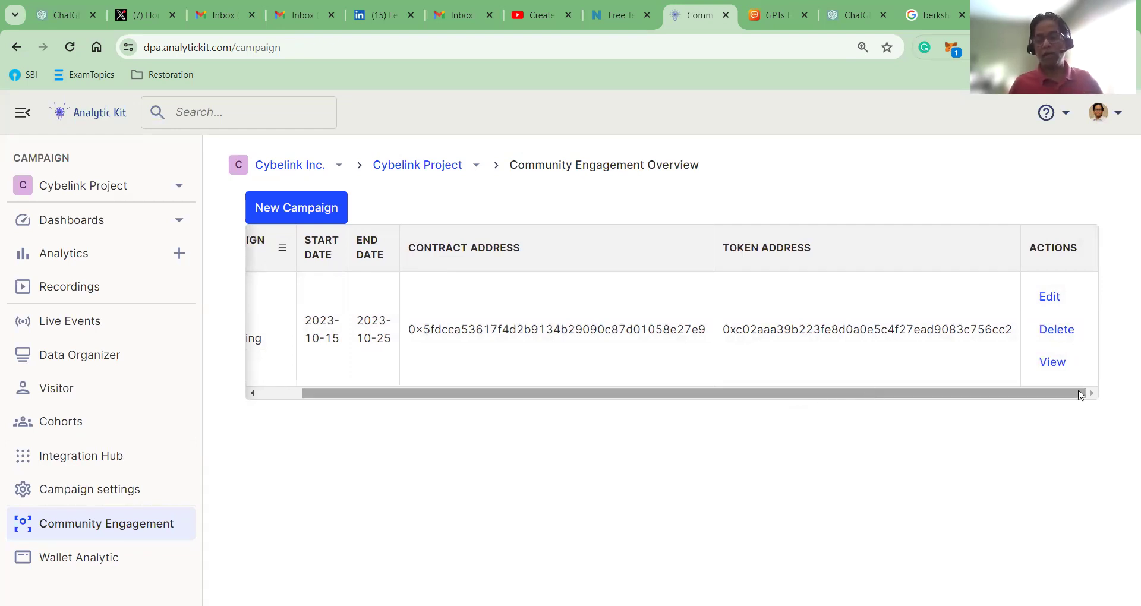
View the Crypto Marketing campaign's dashboard and examine its charts of active users, contract calls, token transfers, gas and transactions.
click(1053, 362)
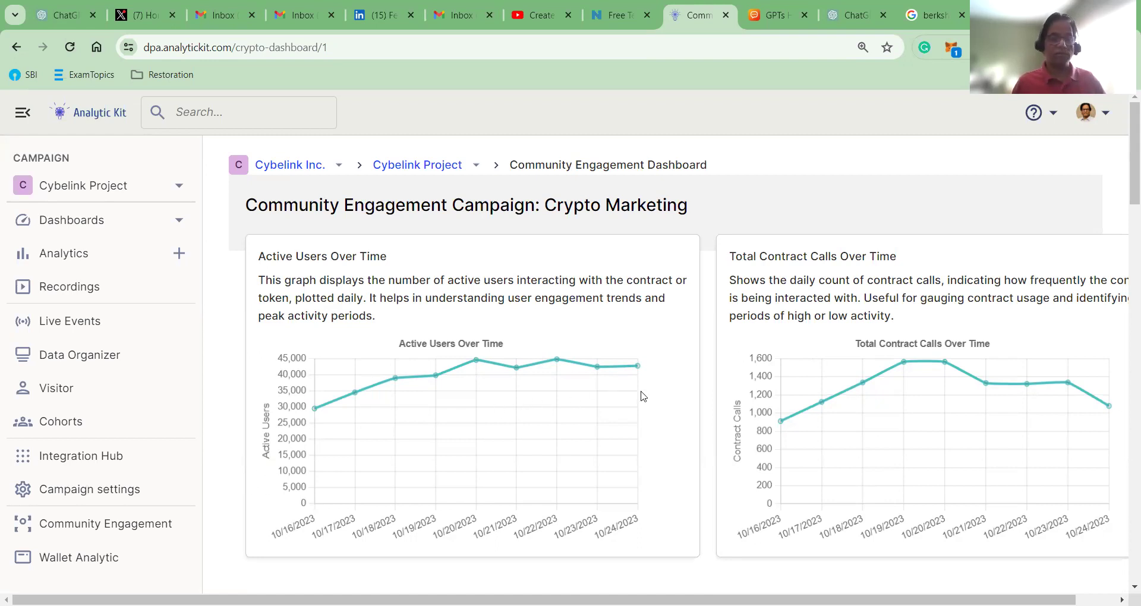
scroll(1057, 377, down, 2)
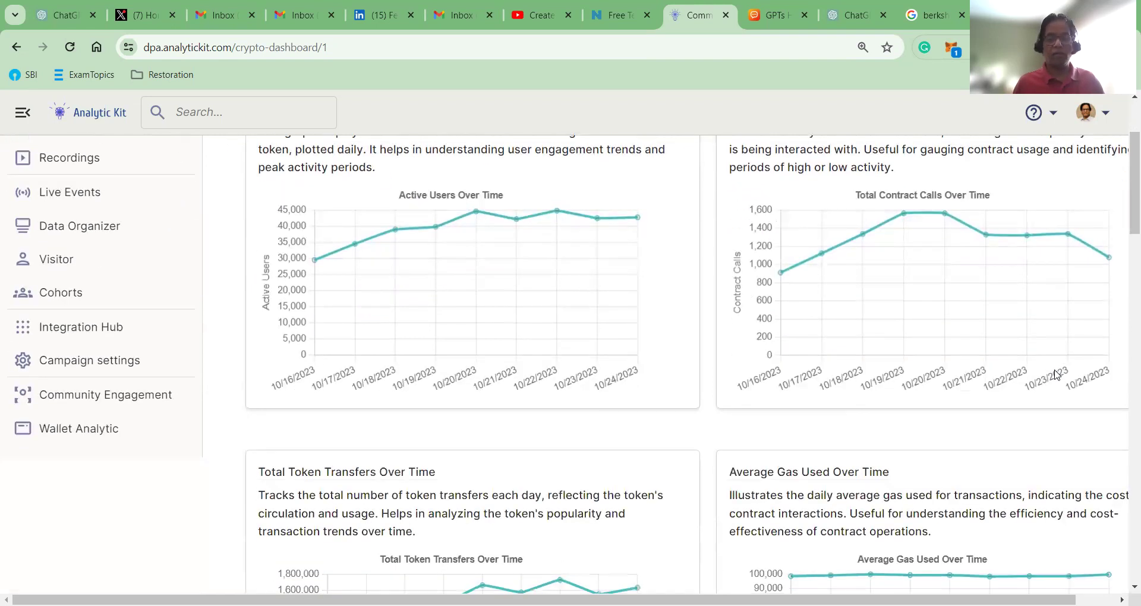
scroll(1058, 376, down, 4)
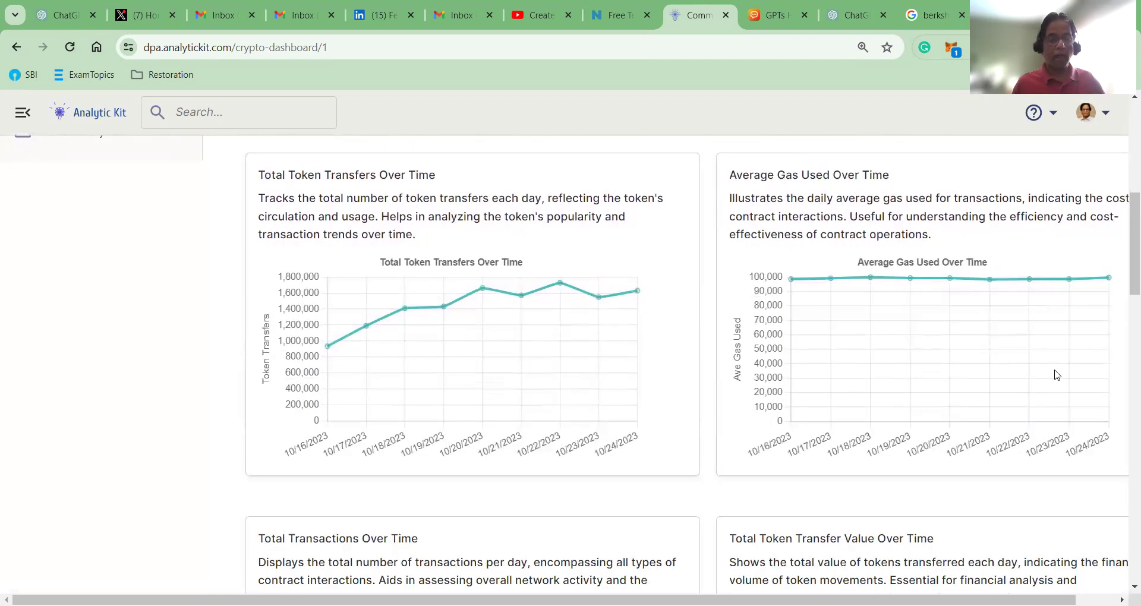
scroll(1057, 375, down, 2)
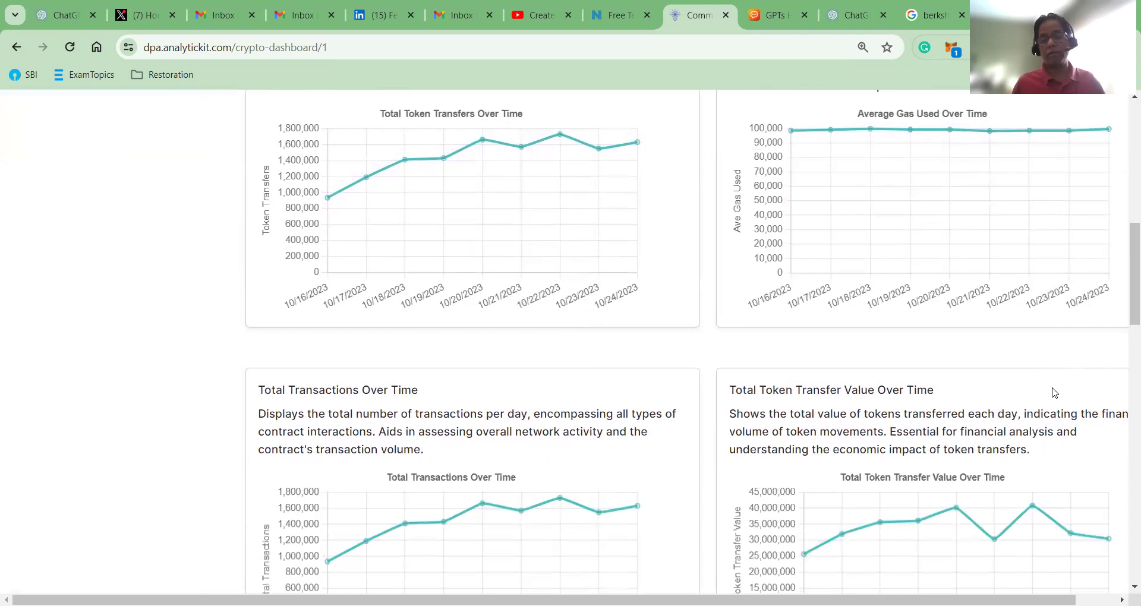
scroll(1055, 390, down, 2)
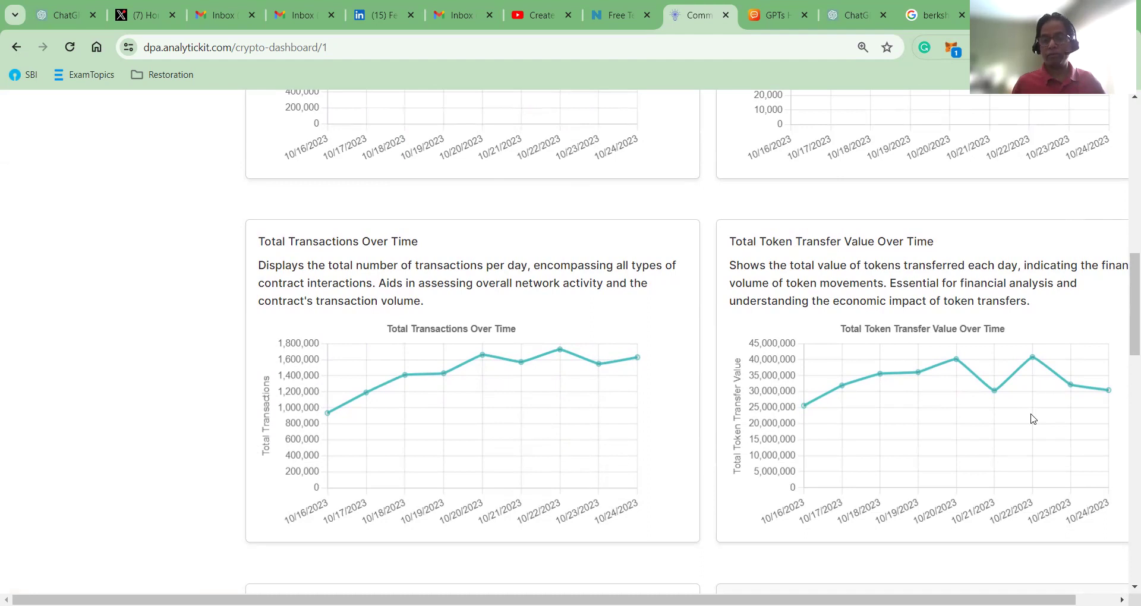
scroll(1033, 419, up, 2)
scroll(1033, 421, up, 5)
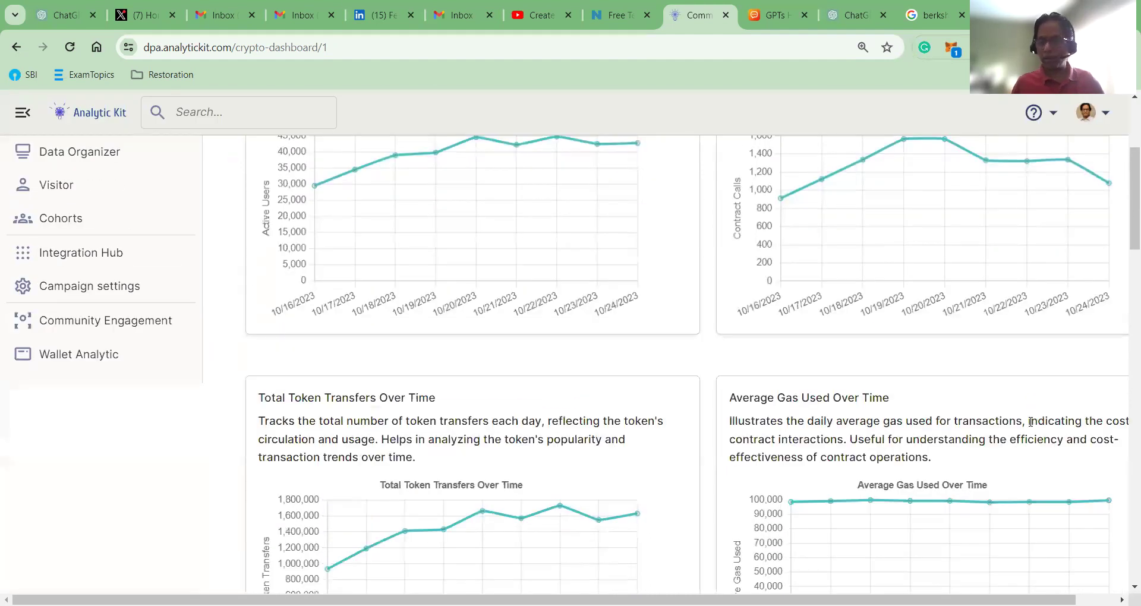
scroll(1031, 422, down, 7)
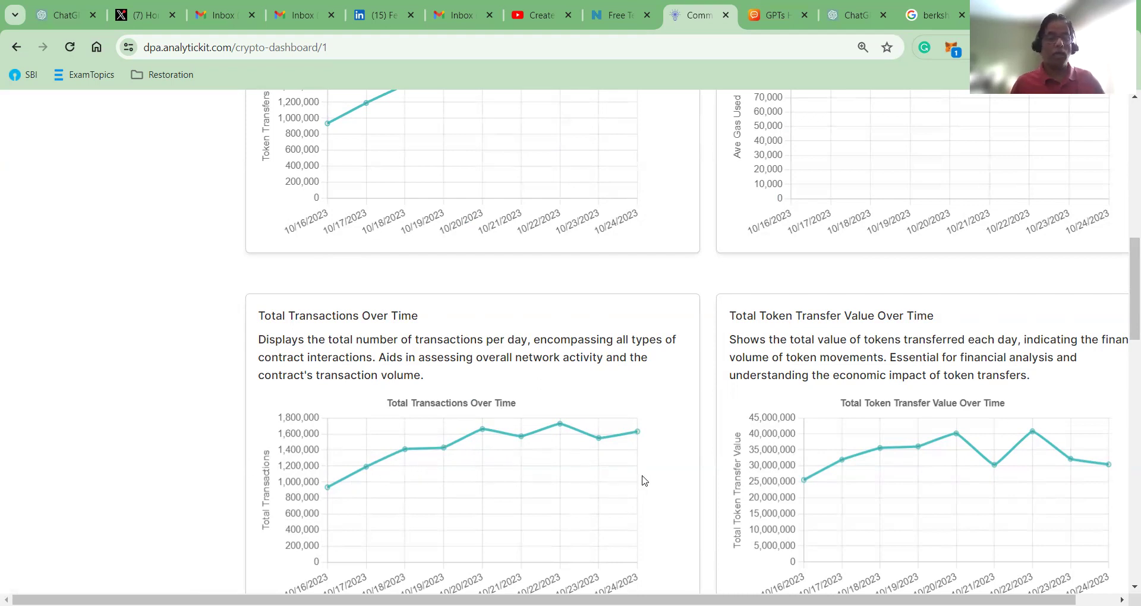
scroll(663, 419, up, 9)
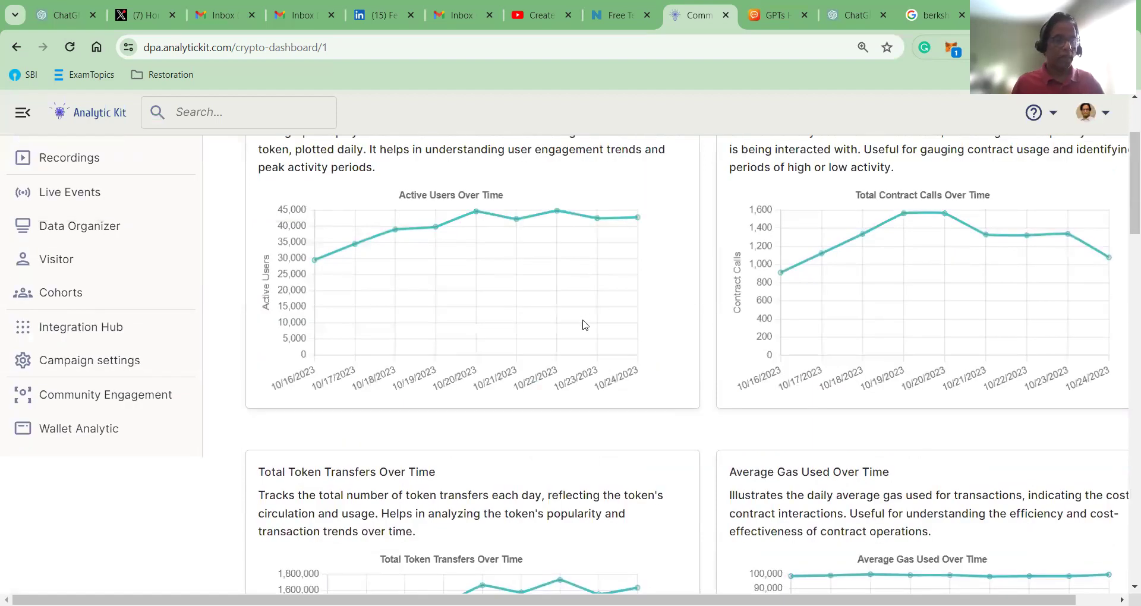
scroll(583, 323, up, 3)
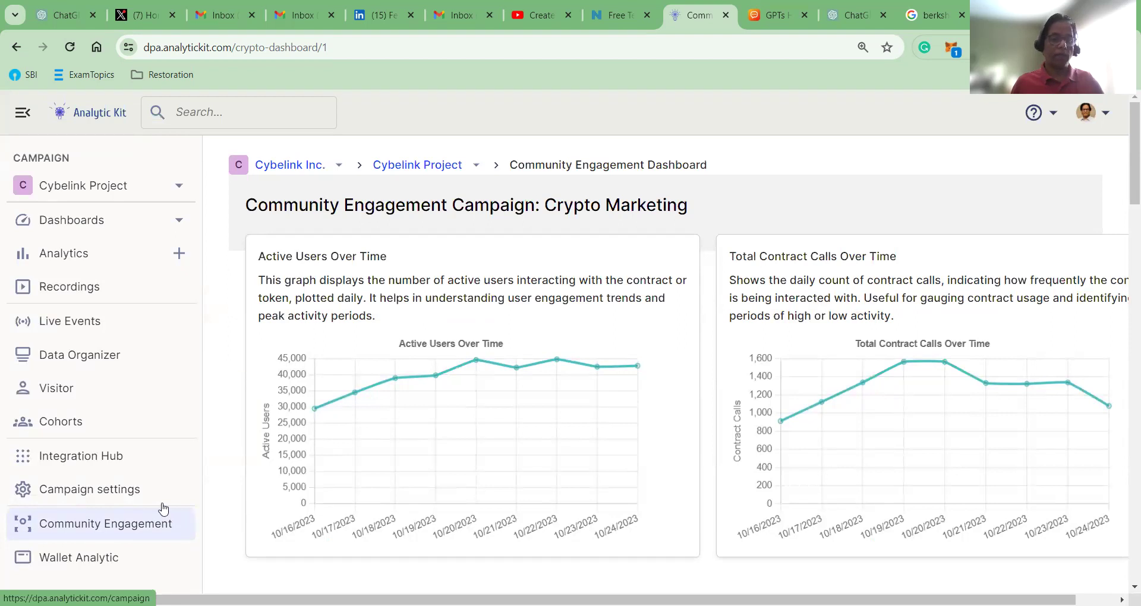
Open the Wallet Analytic dashboard and unlock the MetaMask wallet extension with the wallet password.
click(81, 559)
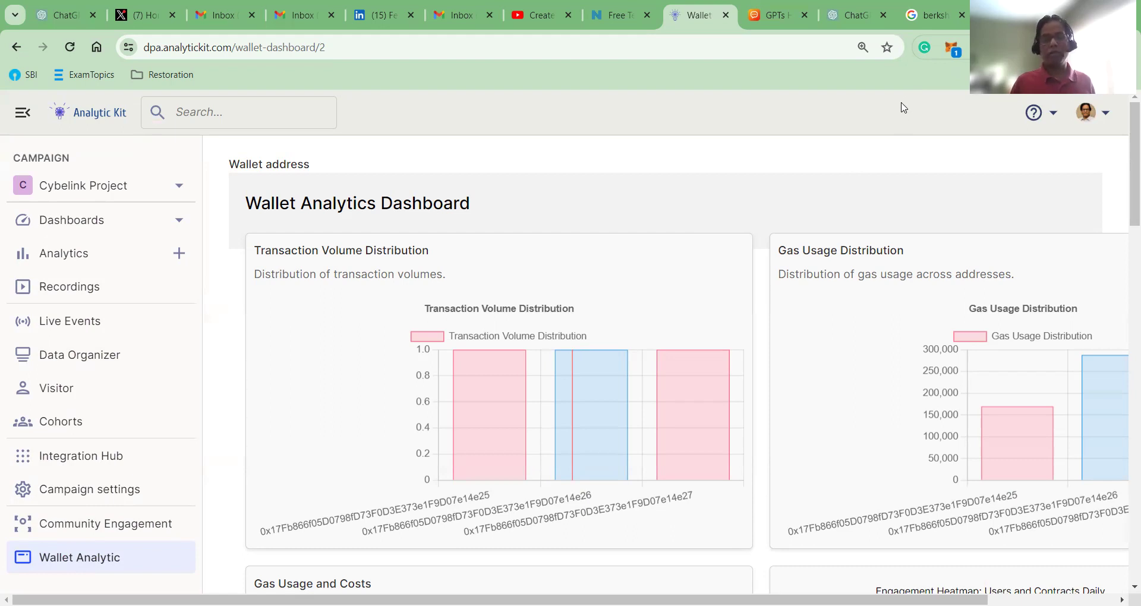
click(952, 49)
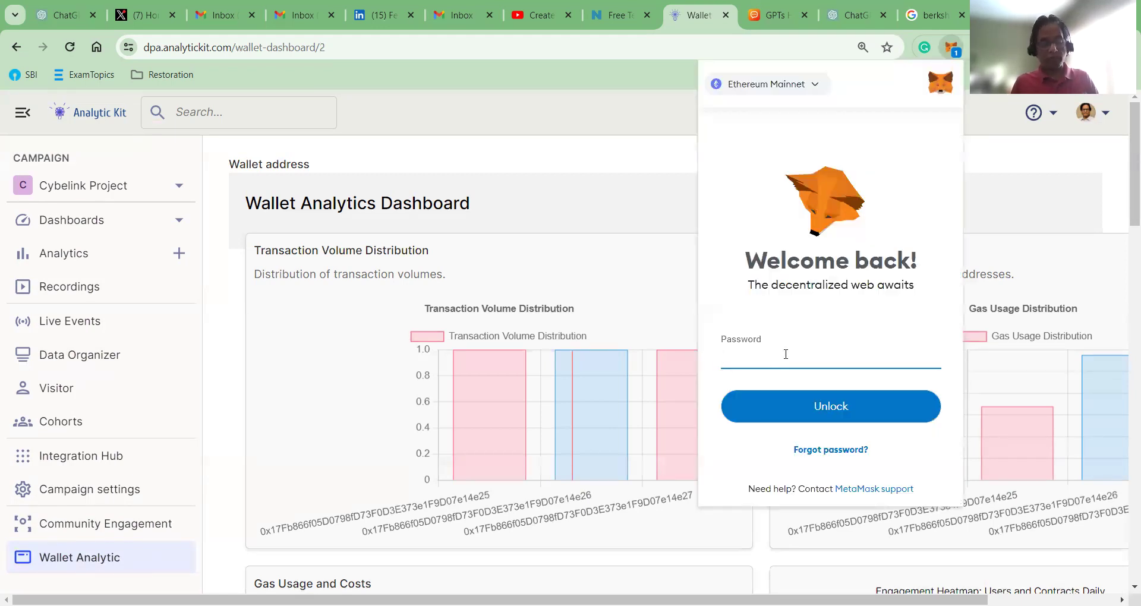
text(•••••••••)
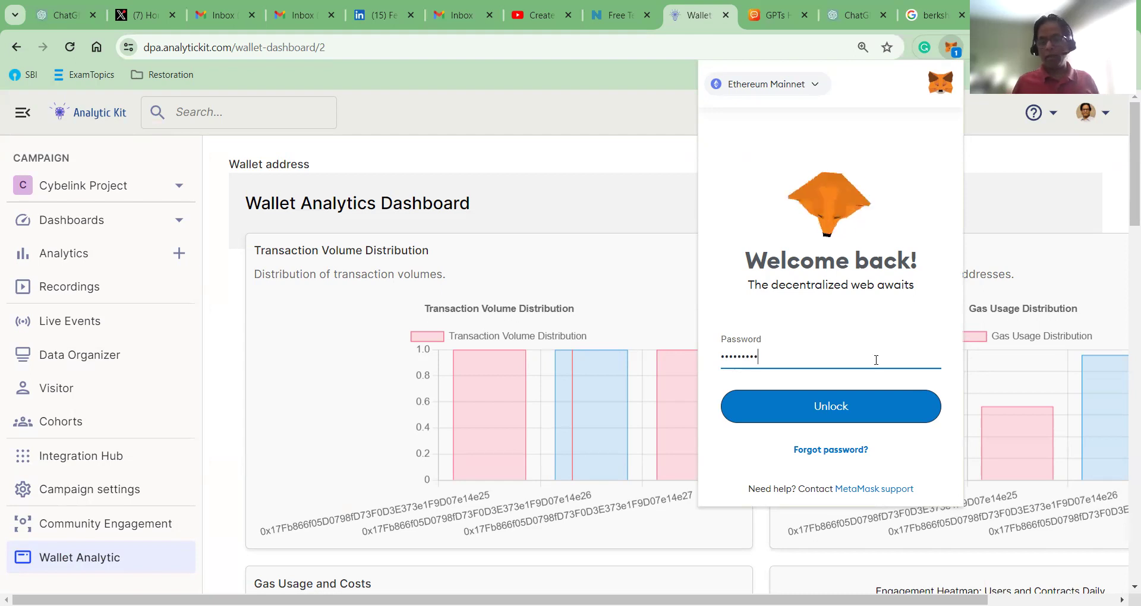
click(841, 399)
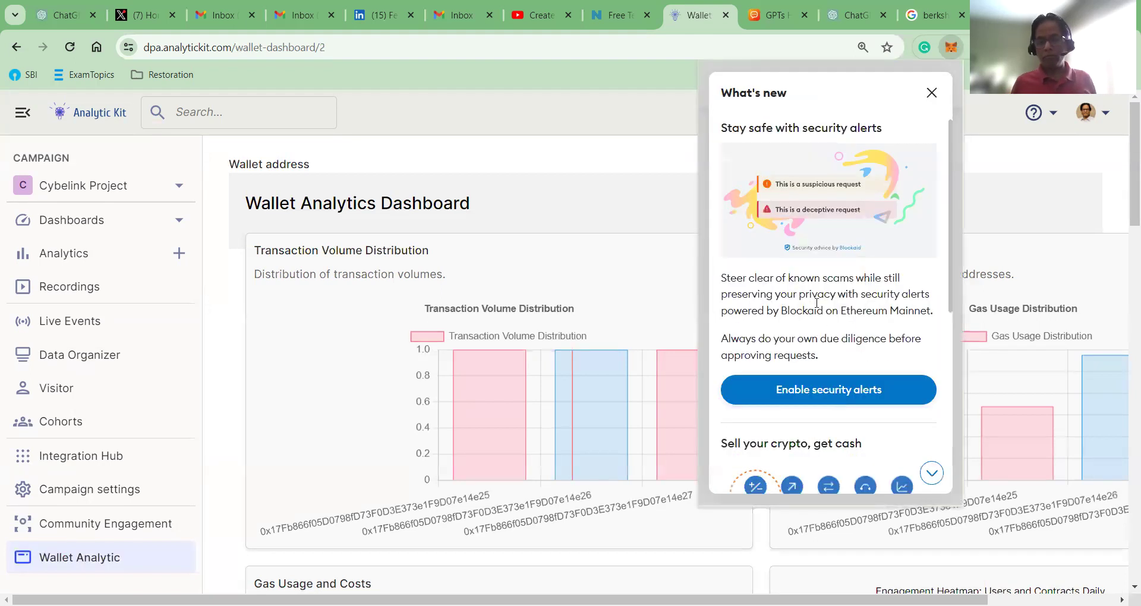
Look through MetaMask's What's new notes, view the security alerts settings and close them without changing anything.
scroll(832, 384, down, 4)
scroll(828, 323, down, 3)
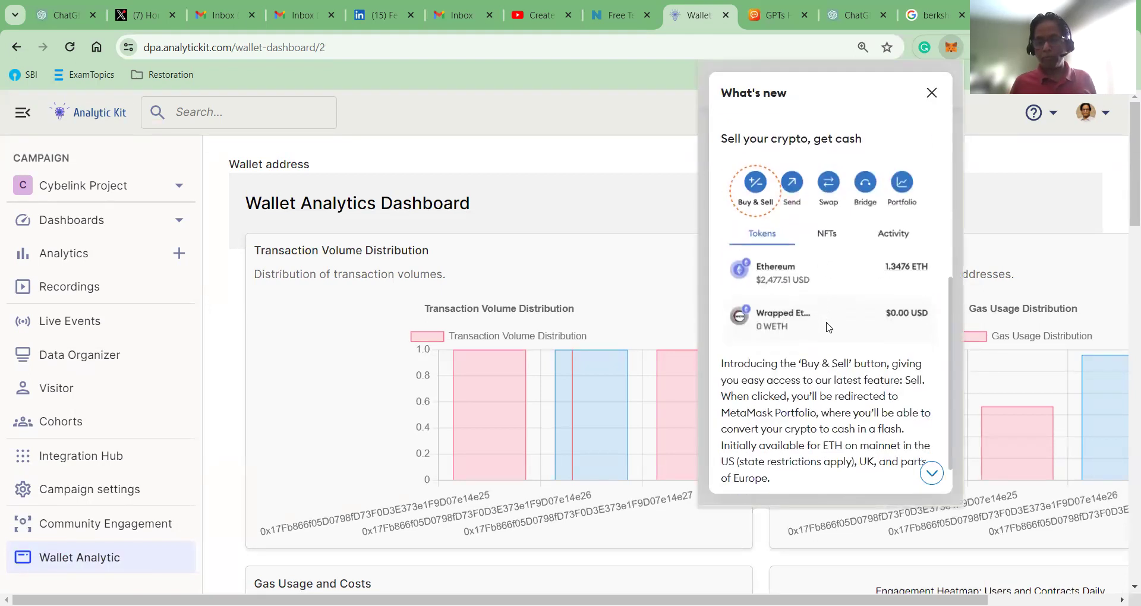
scroll(819, 395, up, 5)
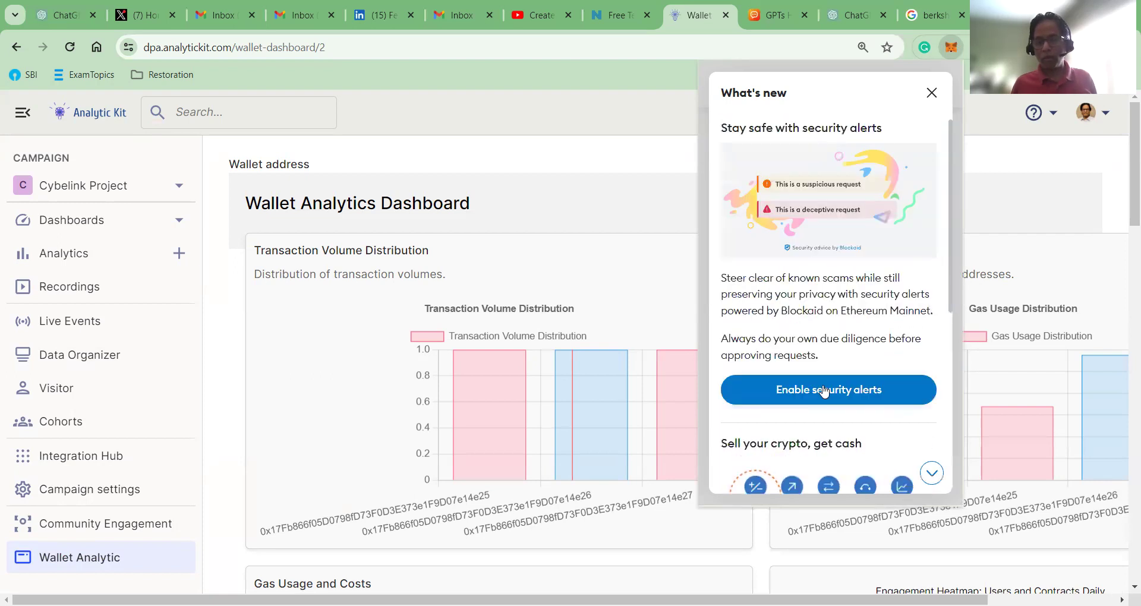
click(842, 397)
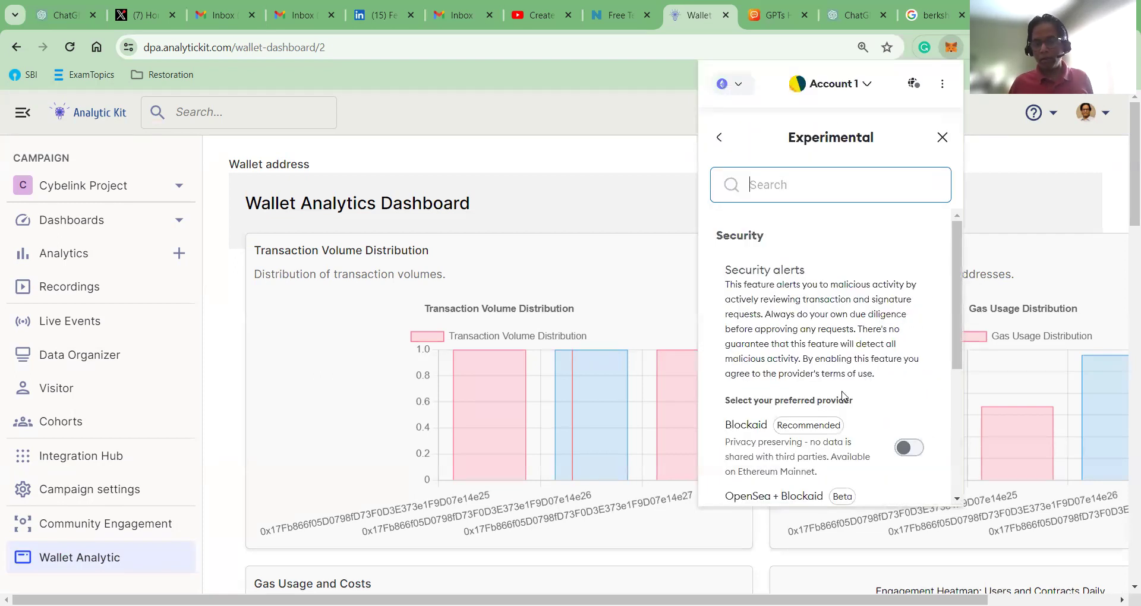
click(943, 138)
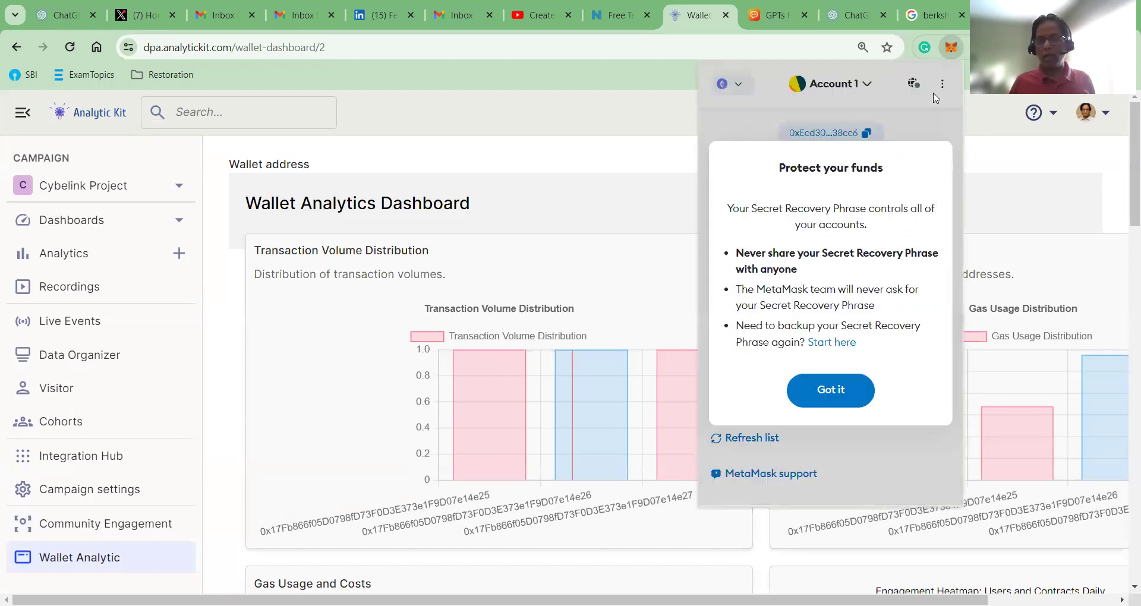
Dismiss MetaMask's fund protection notice, close the wallet and examine the Transaction Volume and Gas Usage Distribution charts on the Wallet Analytics Dashboard.
click(844, 389)
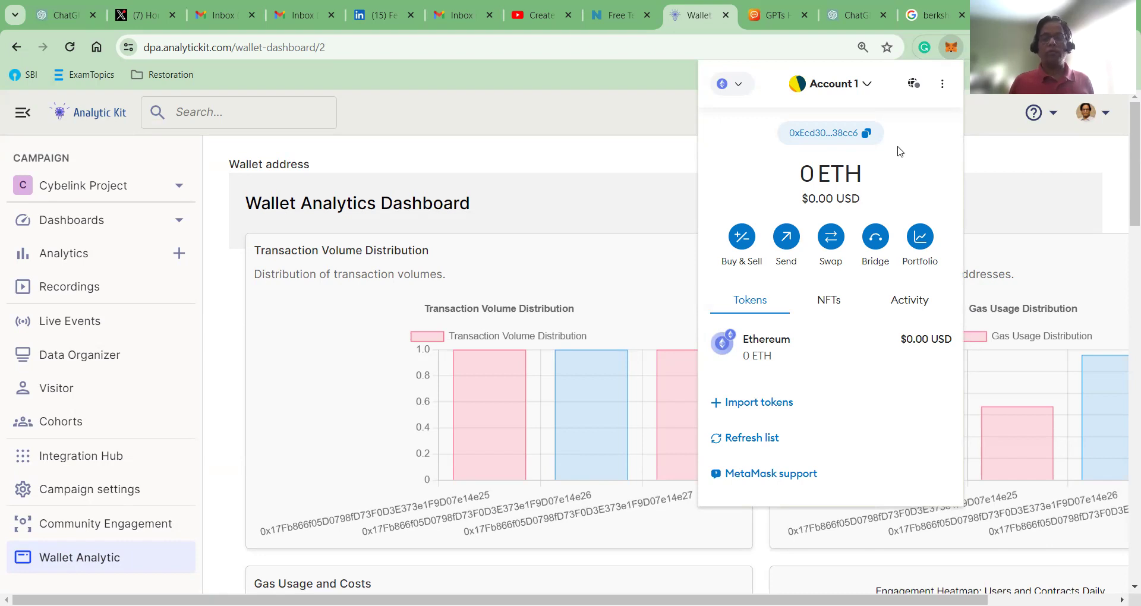
click(619, 331)
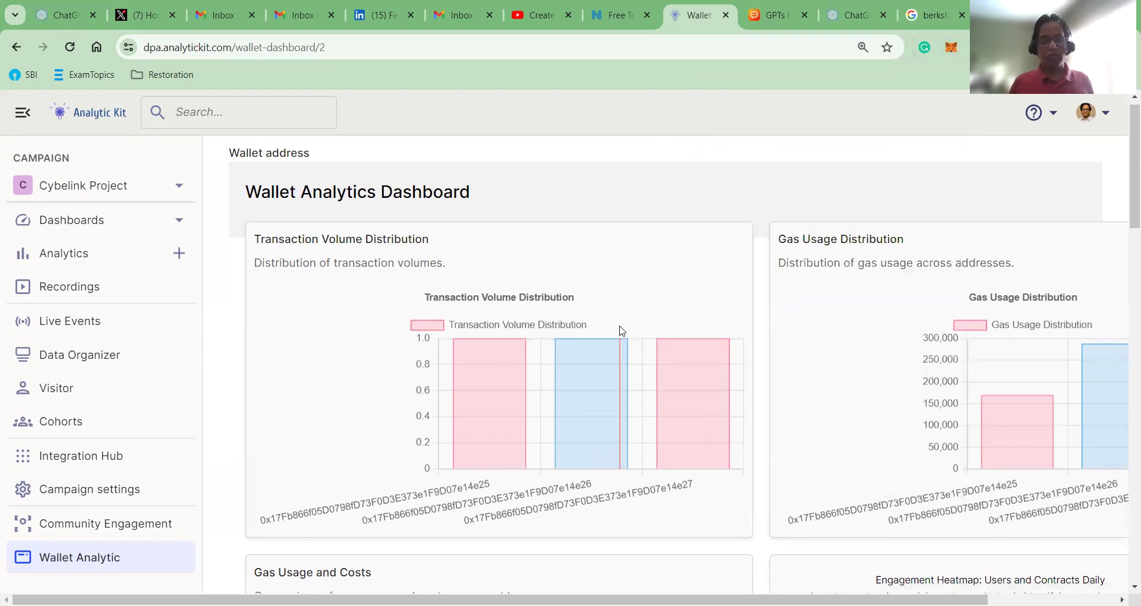
scroll(619, 331, down, 2)
scroll(613, 376, up, 1)
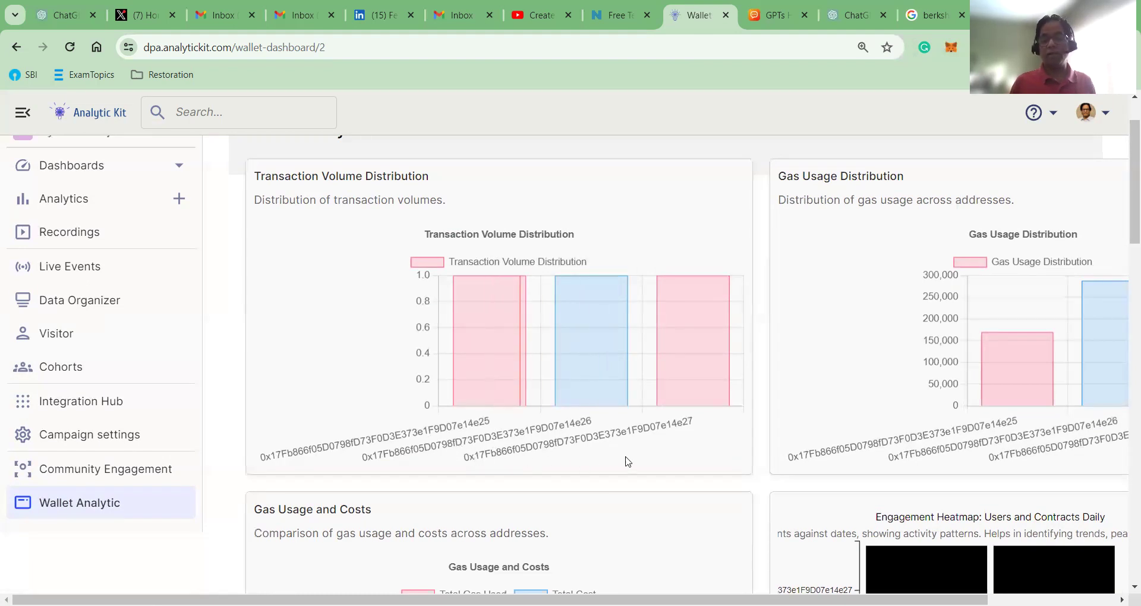
drag(624, 600, 646, 599)
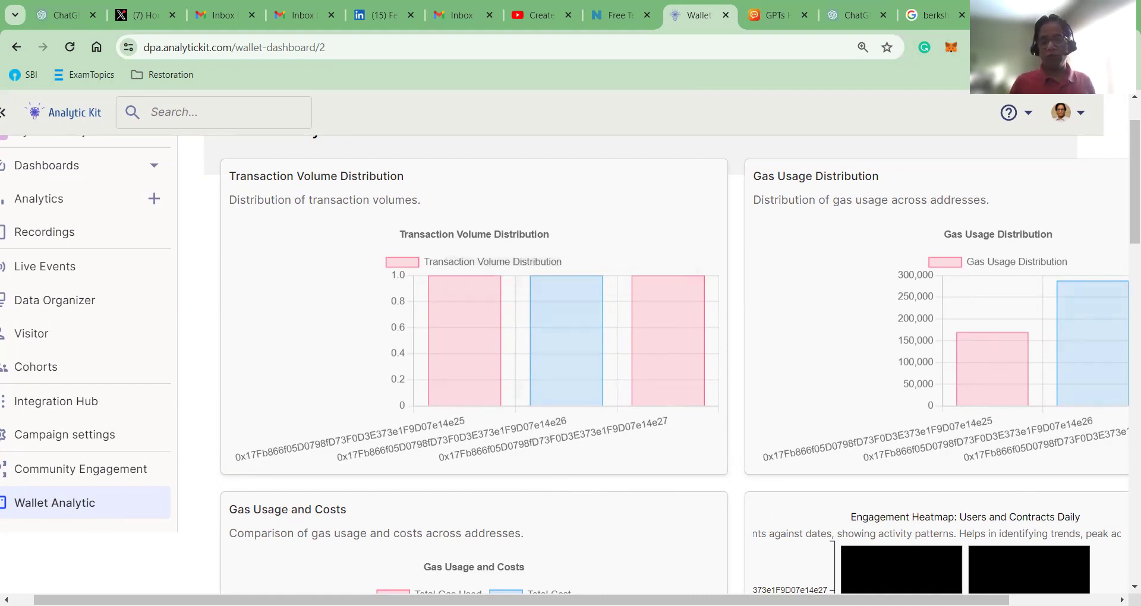
scroll(850, 300, right, 3)
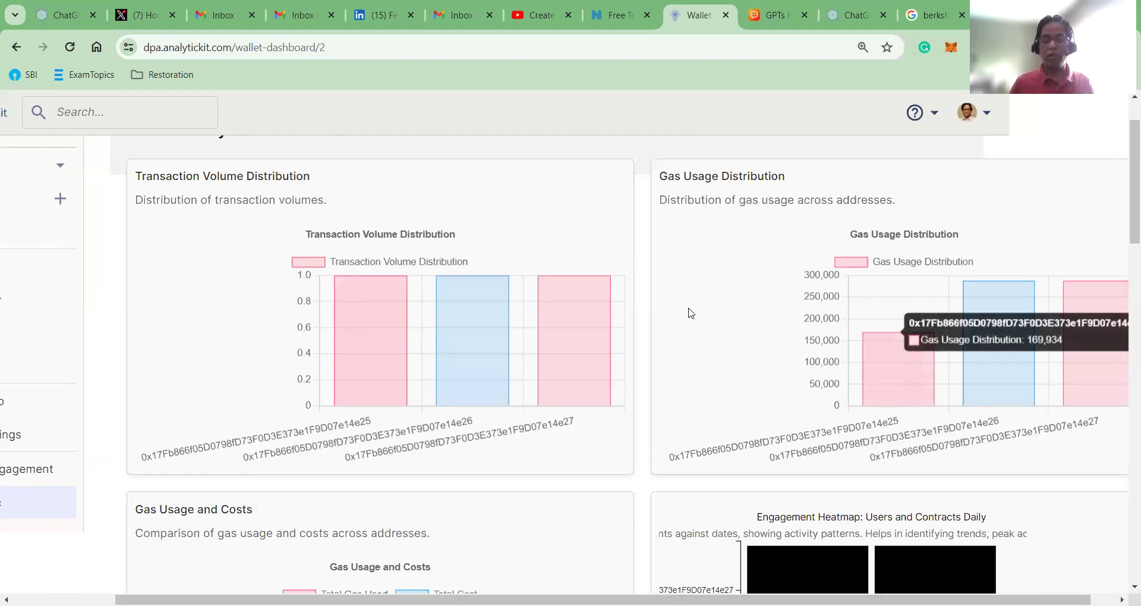
Examine the gas cost, engagement heatmap, historical trends, Cross Contract and Whale Tracking charts, and return to the Gas Usage Distribution chart.
scroll(690, 312, down, 5)
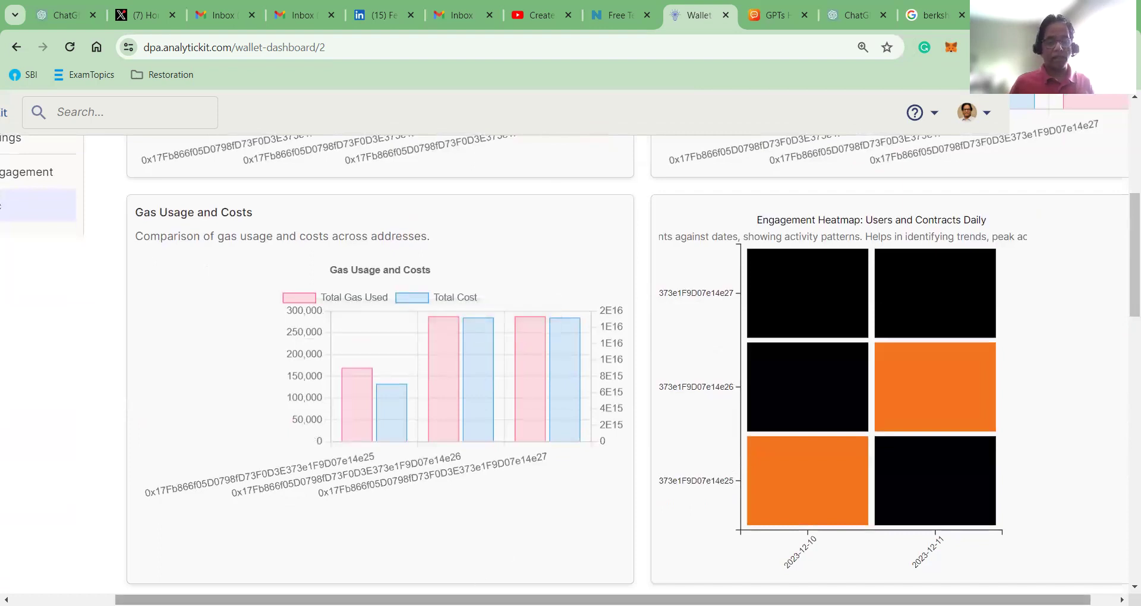
scroll(251, 289, left, 3)
drag(1134, 211, 1125, 356)
scroll(1125, 357, down, 4)
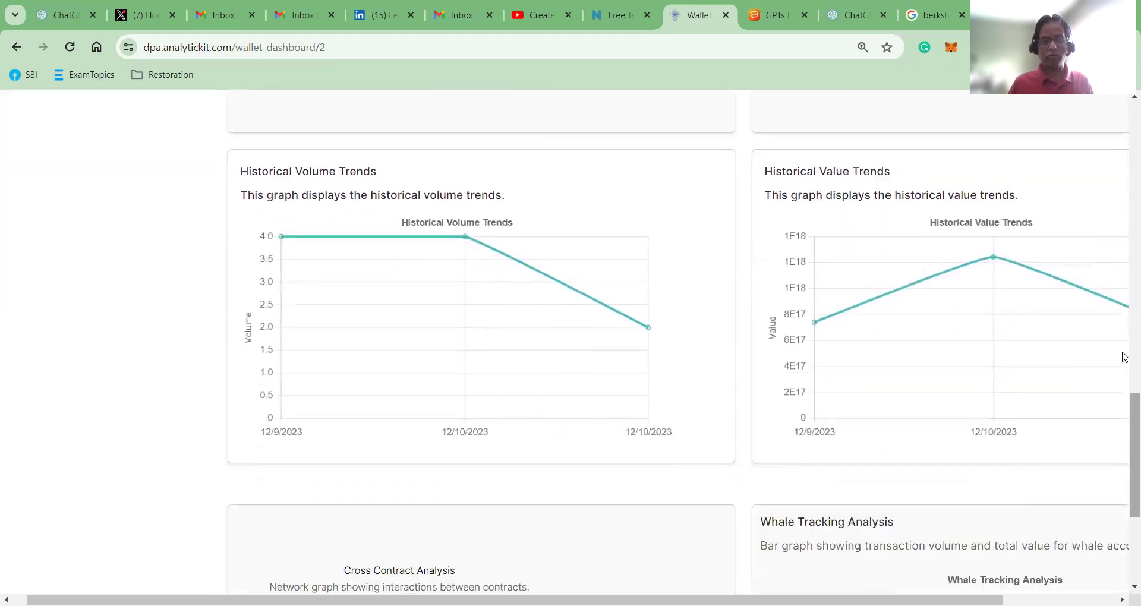
scroll(1125, 357, down, 4)
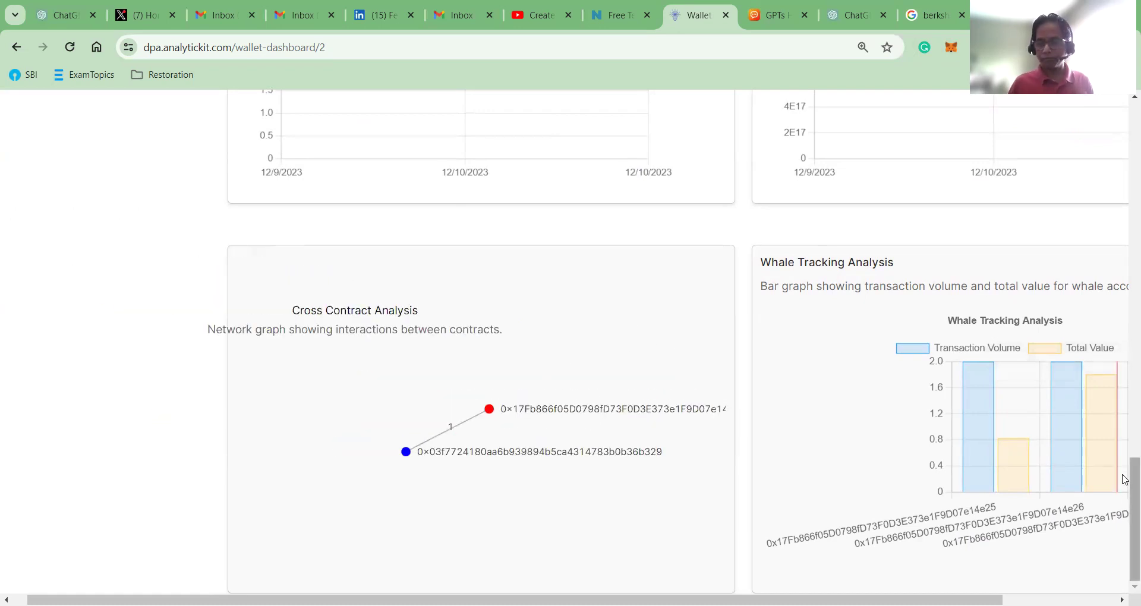
drag(1126, 479, 1125, 74)
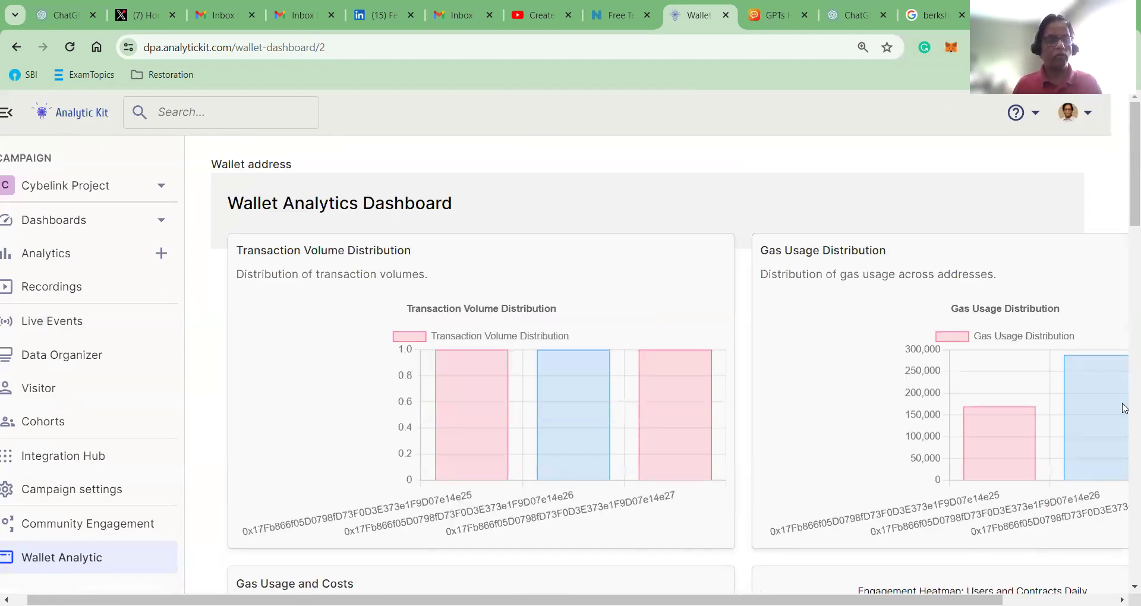
mouse_move(1093, 404)
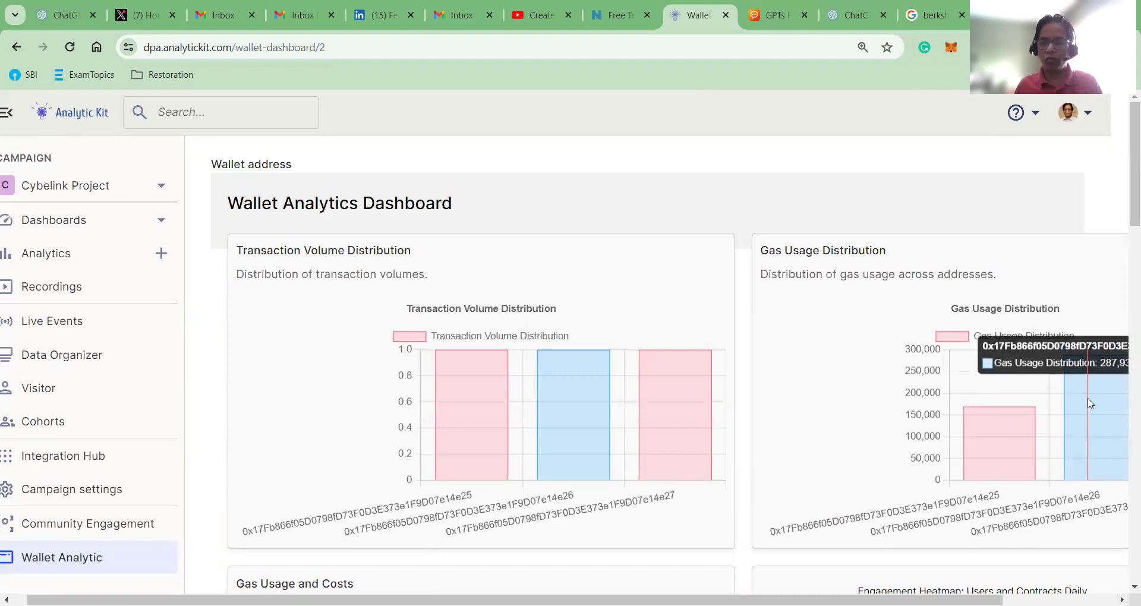